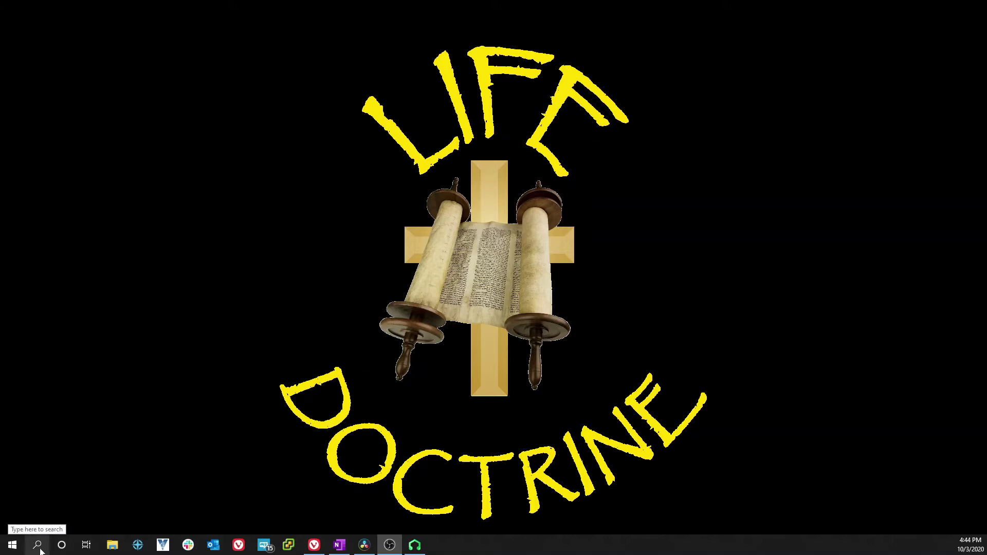
Open Settings from a 'check' search, visit System, and return to the Settings home page
click(38, 547)
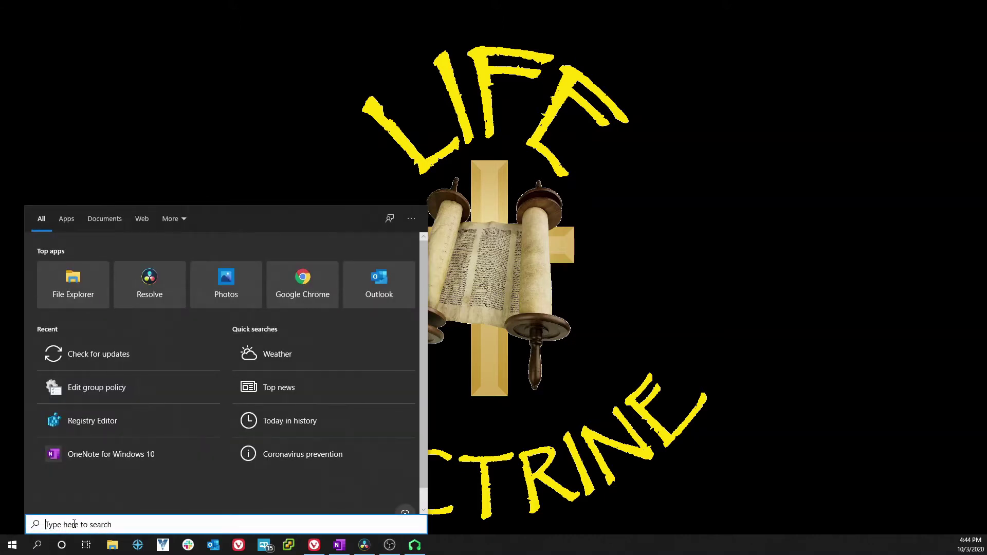
text(check)
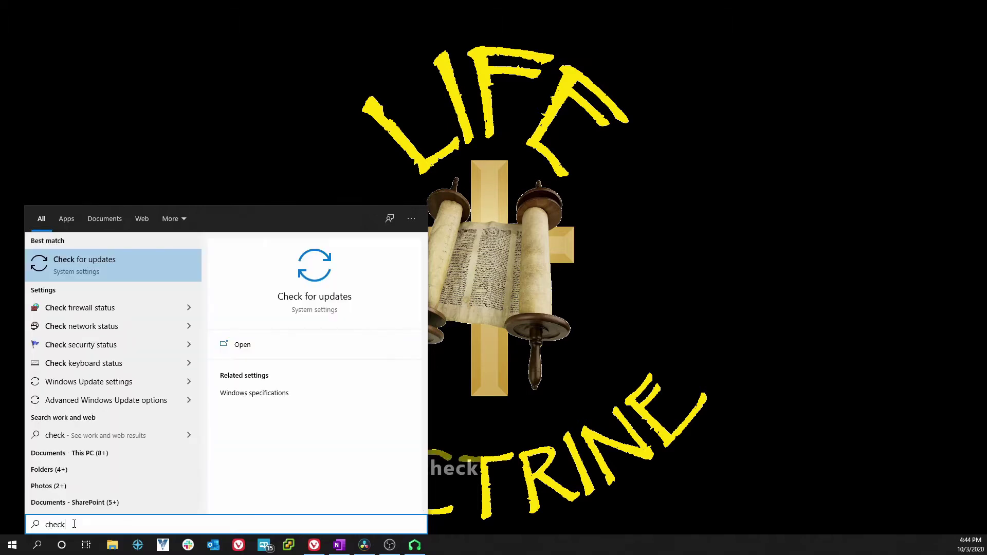
key(Return)
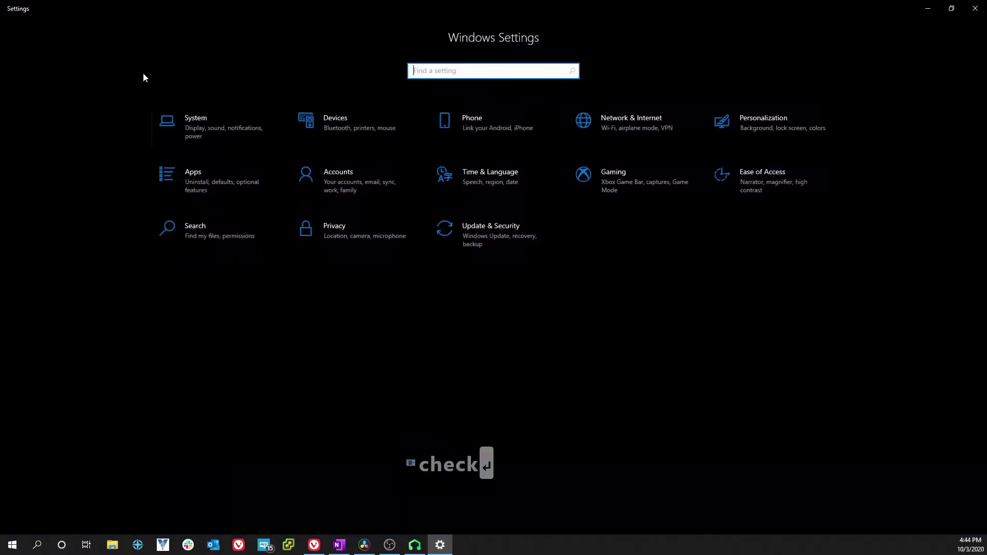
click(192, 125)
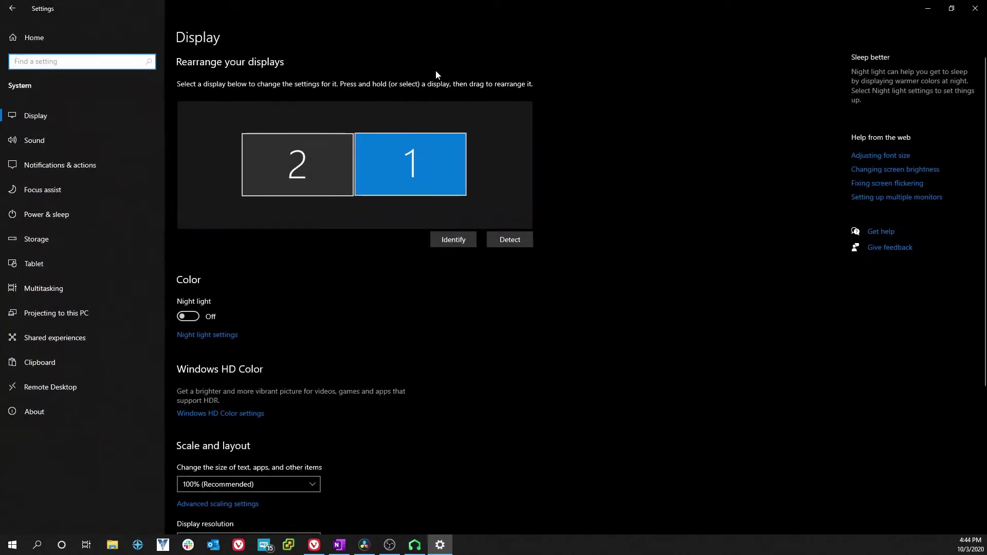
click(12, 8)
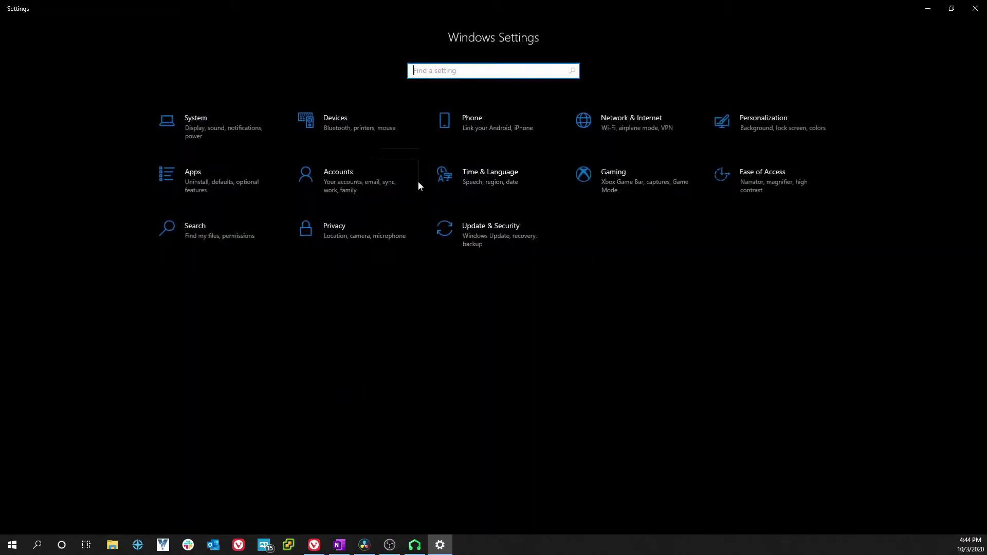
View Update & Security's Delivery Optimization advanced options, then close Settings
click(477, 235)
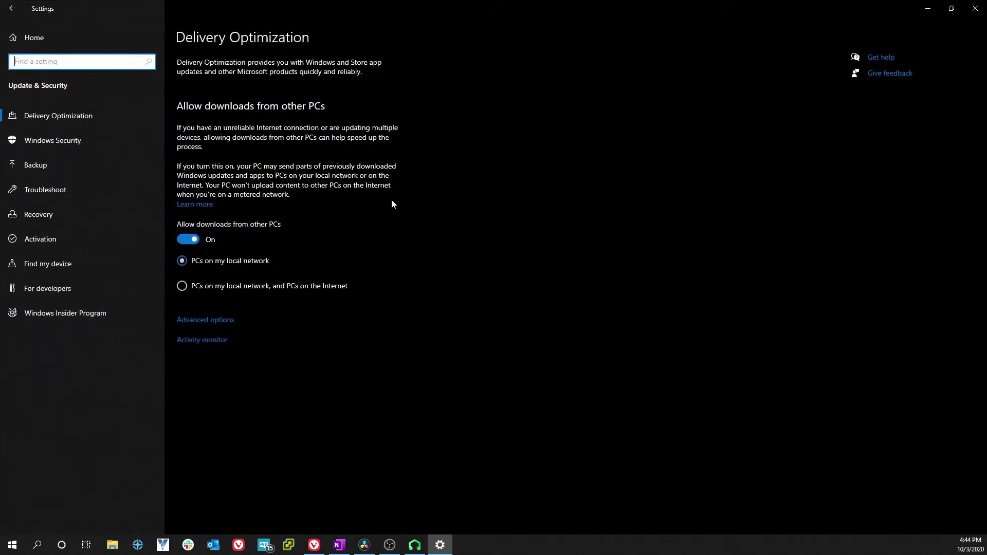
click(210, 323)
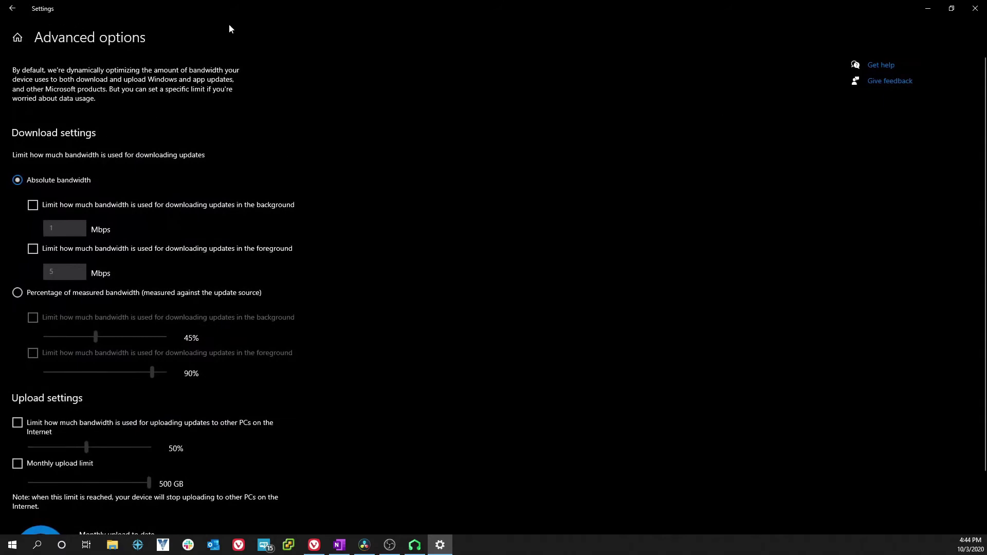
click(979, 7)
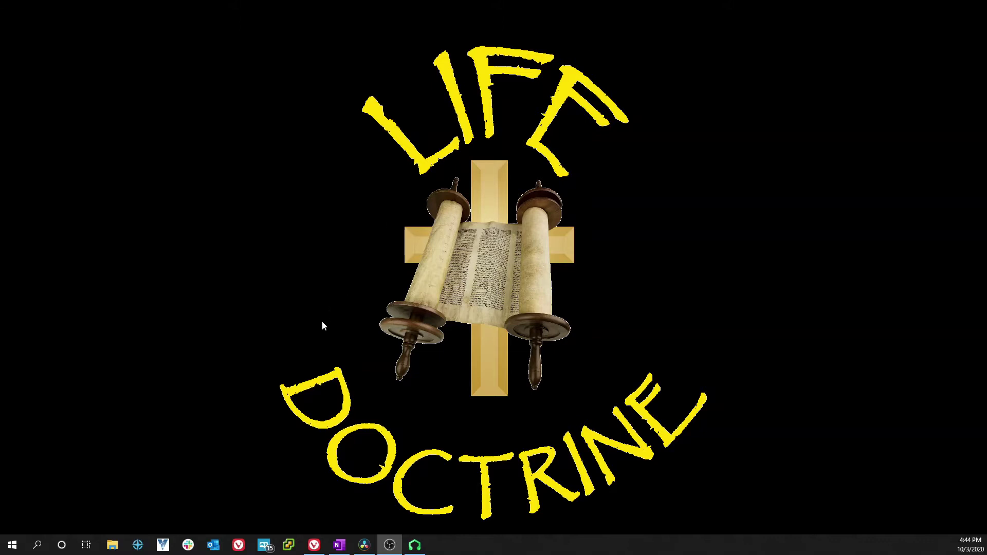
Launch Edit group policy from a 'gped' search and maximize the editor window
click(38, 546)
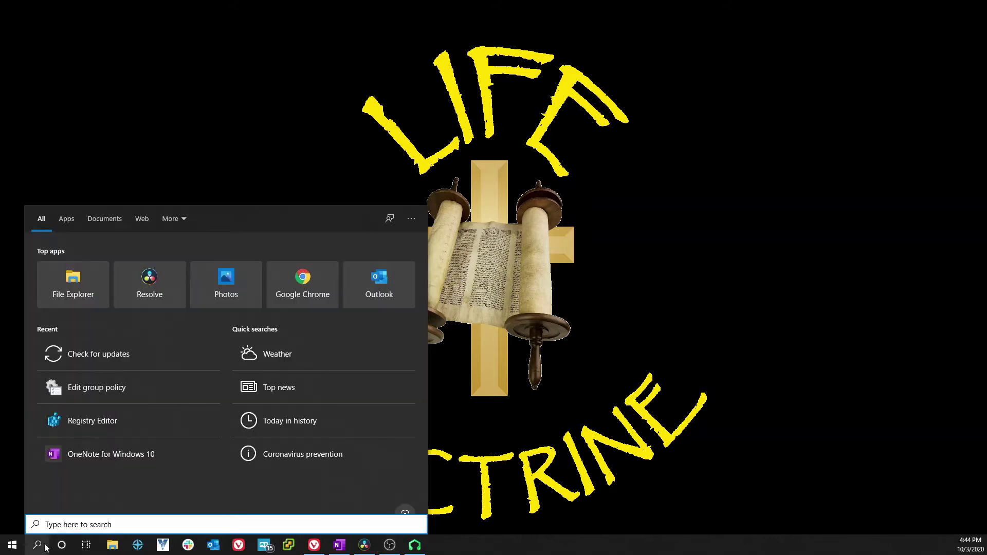
text(gpedi)
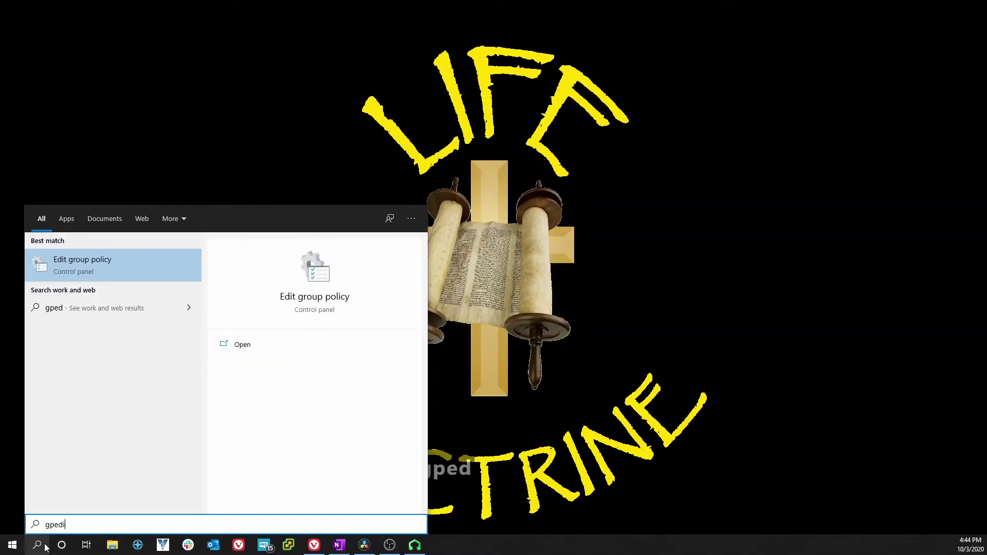
click(73, 259)
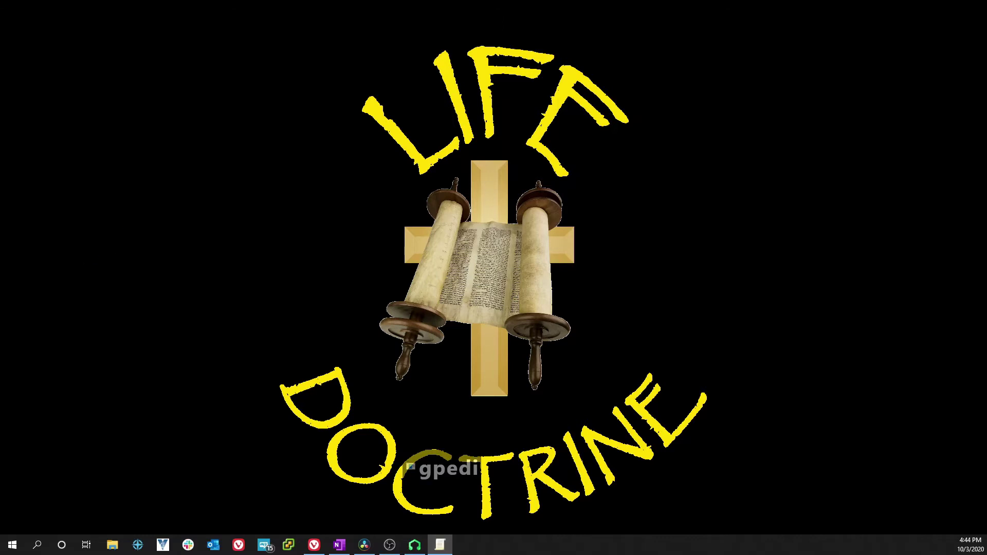
drag(278, 159, 515, 115)
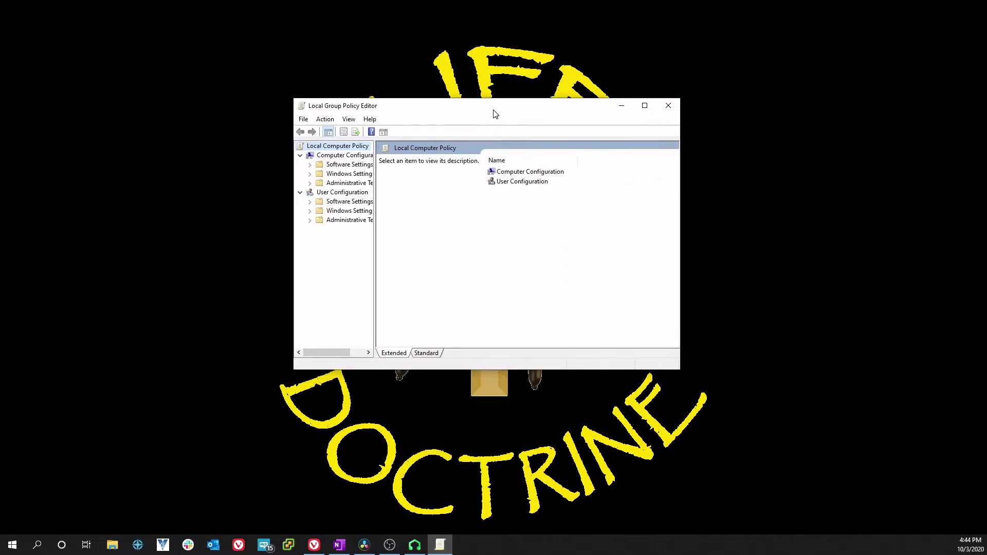
click(646, 109)
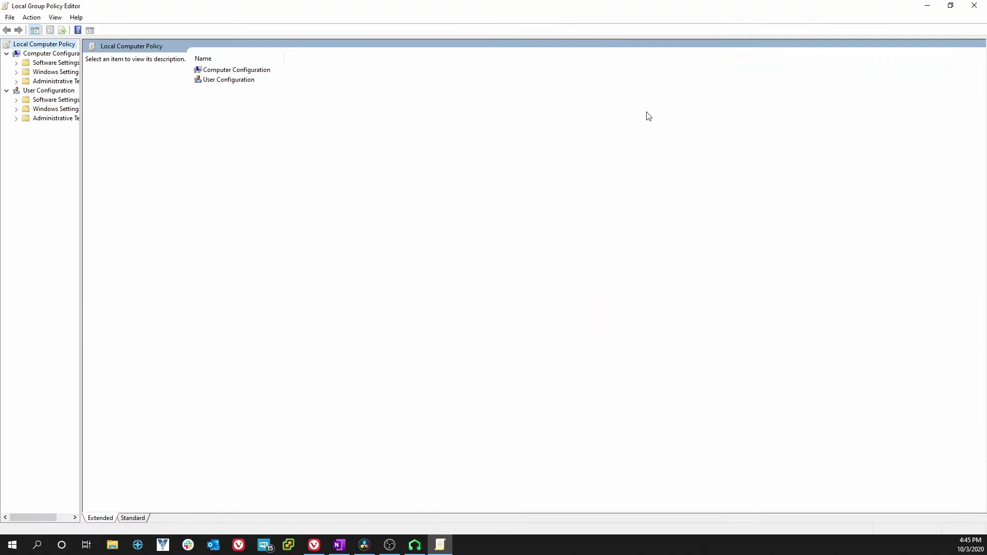
Widen the tree pane and open Computer Configuration > Administrative Templates > Control Panel
drag(81, 215, 123, 221)
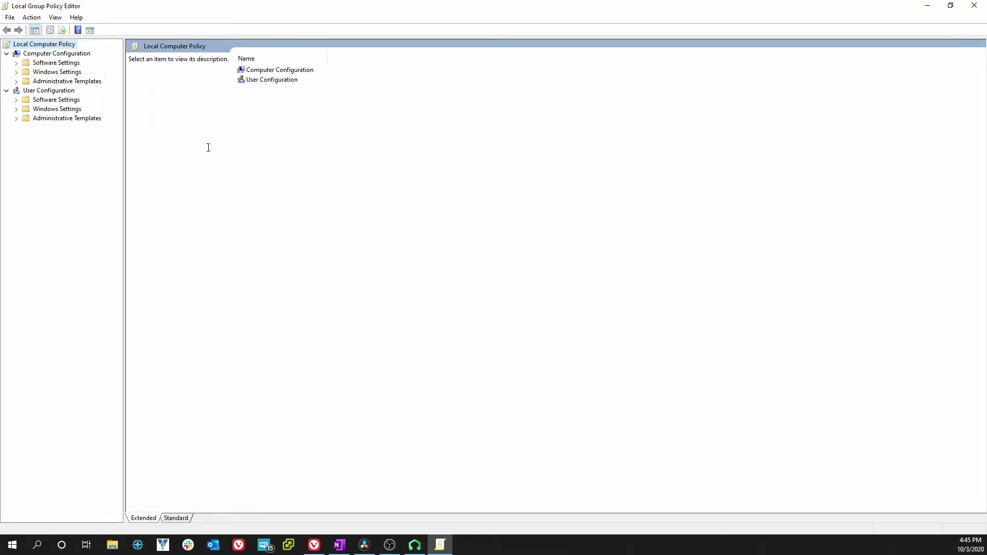
click(61, 83)
click(17, 82)
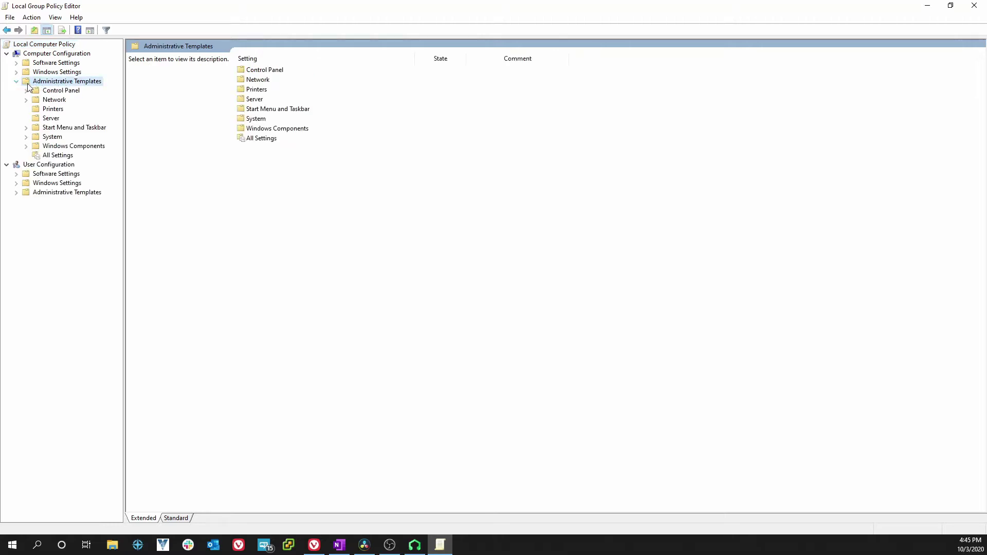
click(53, 91)
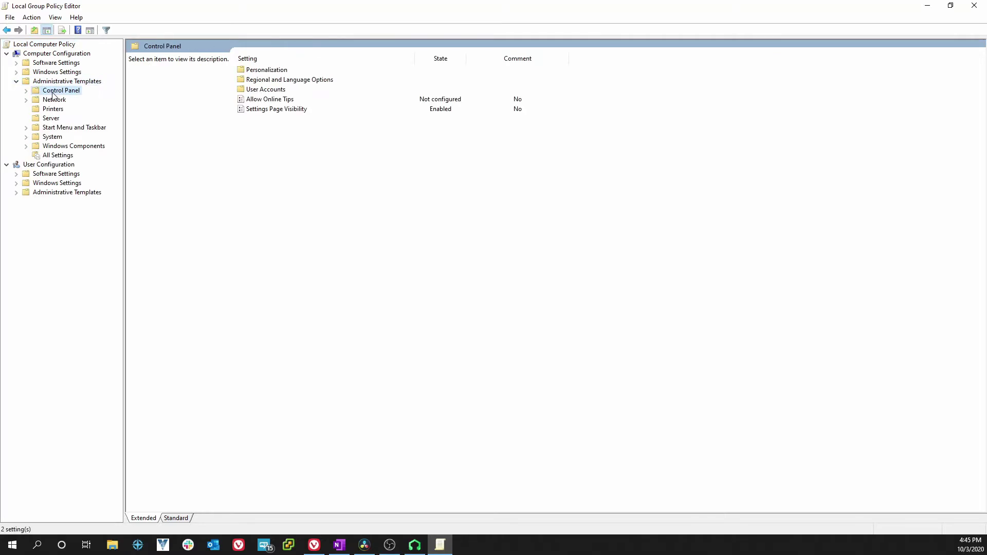
Clear Settings Page Visibility's hide:windowsupdate value and set the policy to Disabled
click(265, 110)
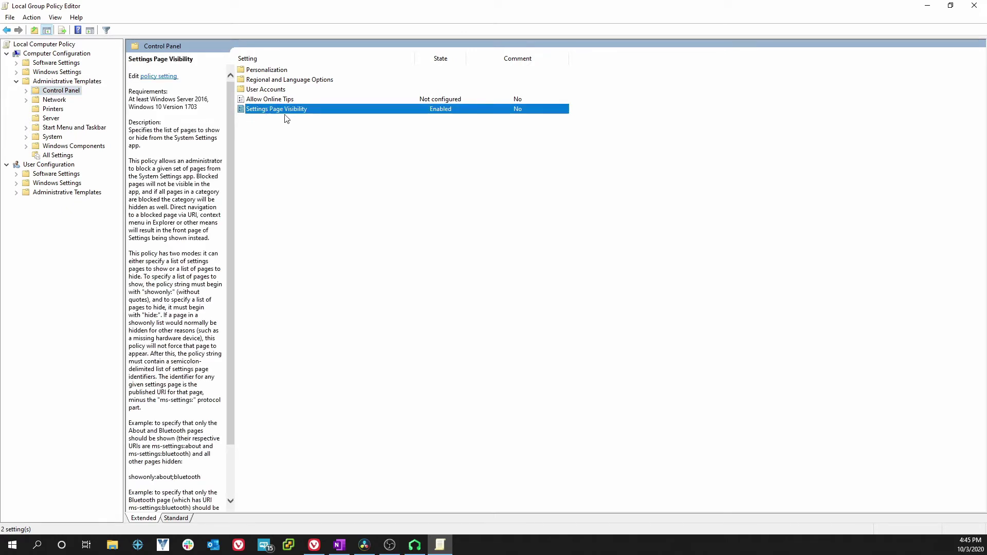
double_click(276, 114)
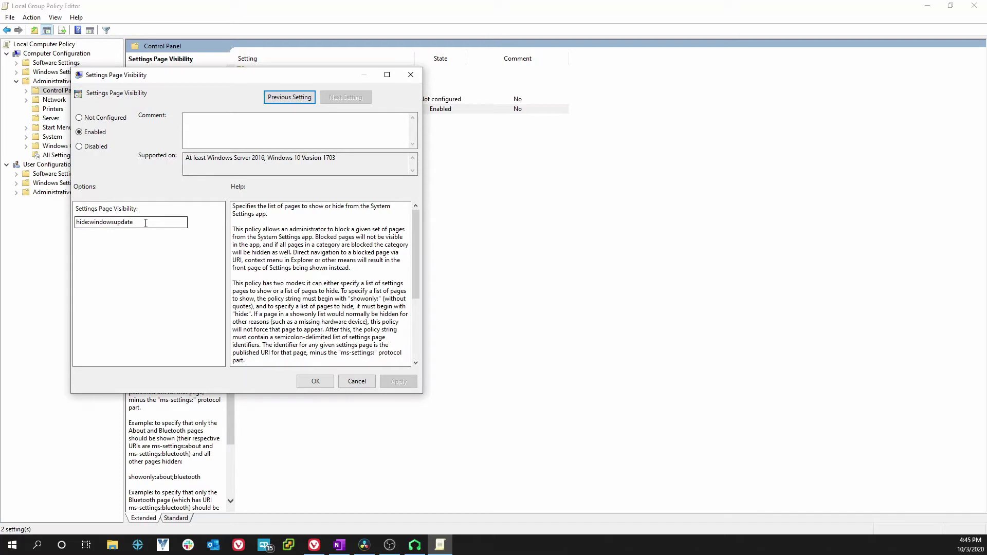
drag(148, 222, 61, 231)
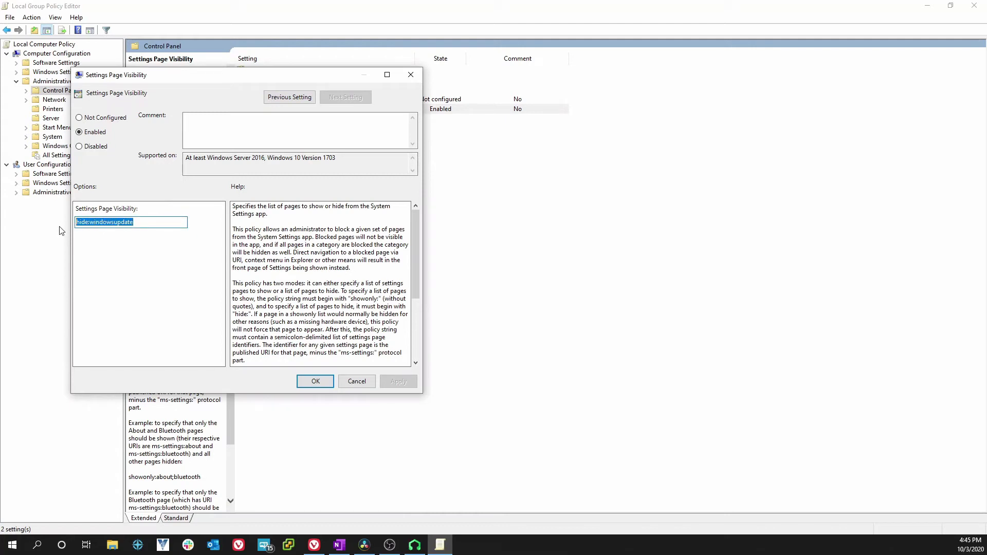
key(Delete)
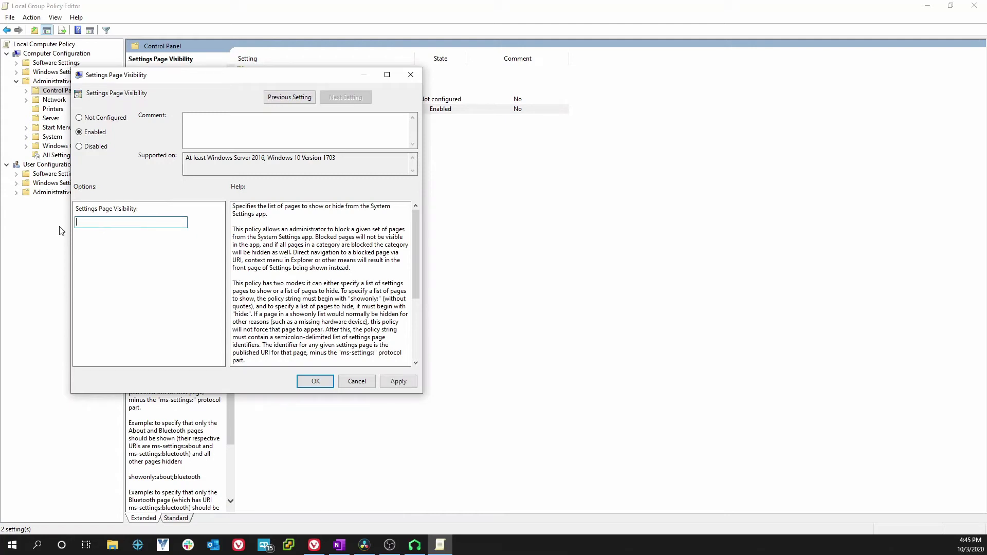
click(79, 147)
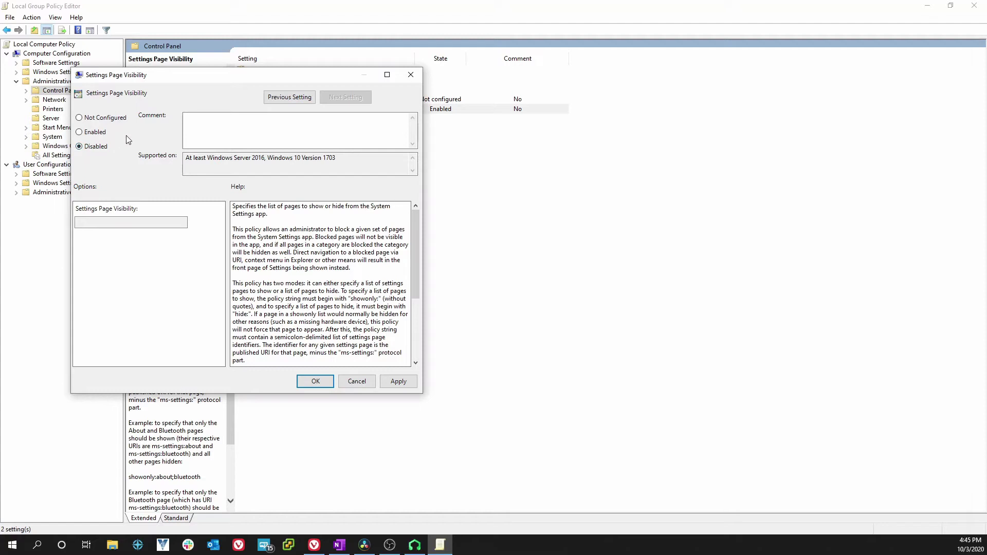
click(317, 382)
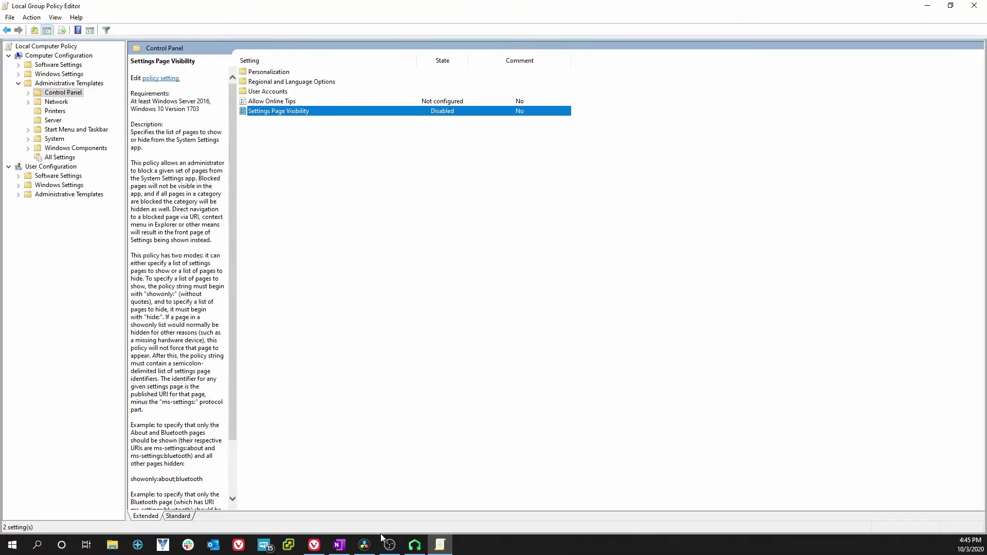
Open the Windows Update page via a 'check' search, then return to Group Policy Editor
click(39, 546)
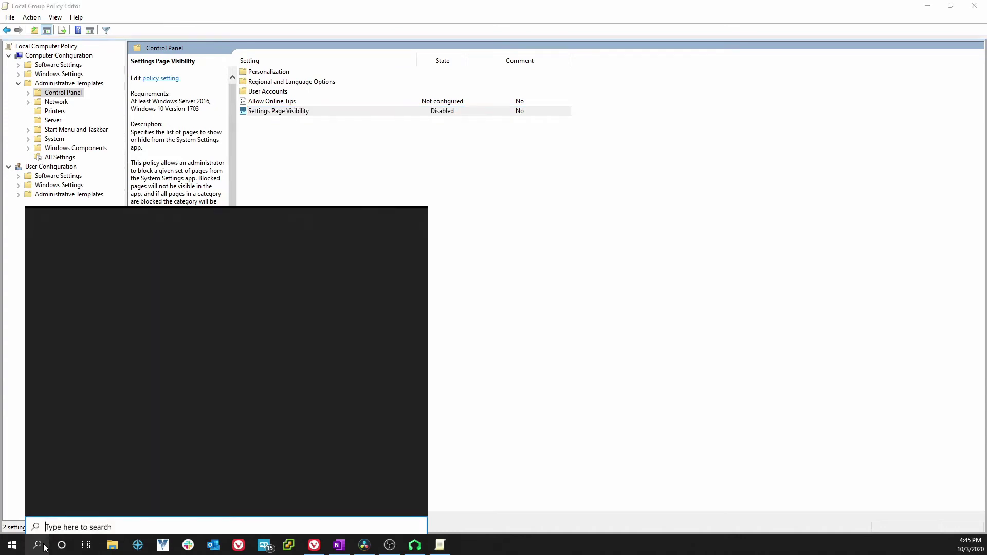
text(check)
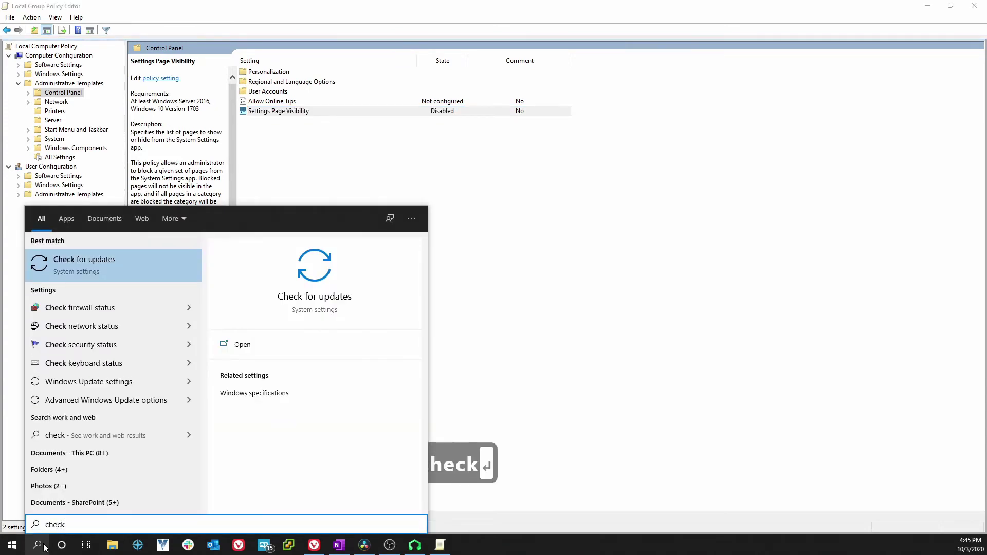
key(Return)
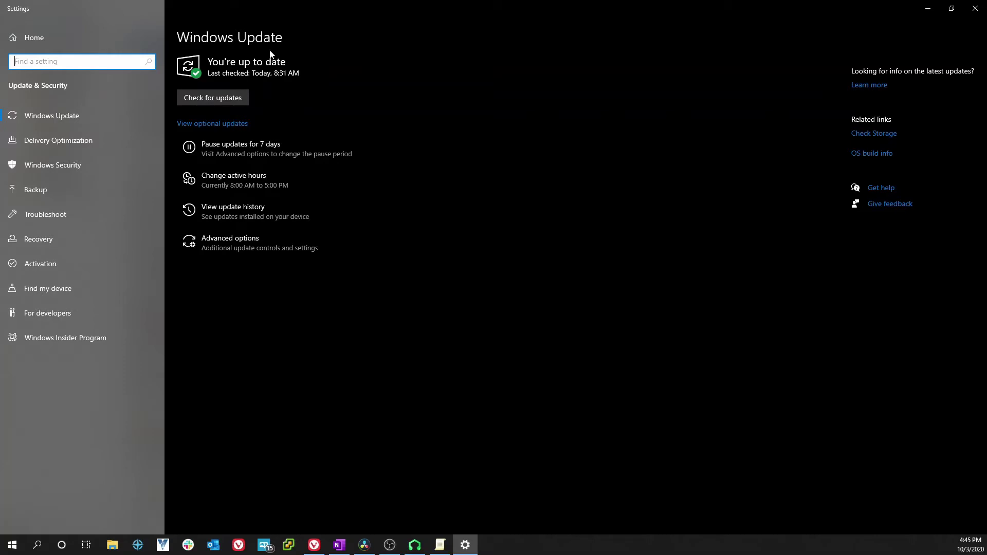
click(439, 545)
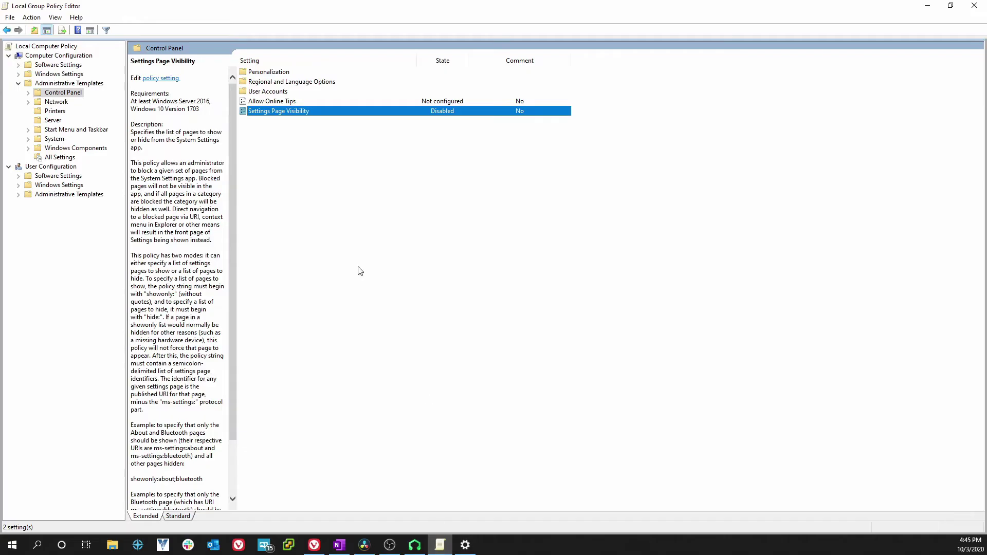
Close Settings and re-enable Settings Page Visibility with the value hide:windowsupdate
click(465, 546)
click(976, 8)
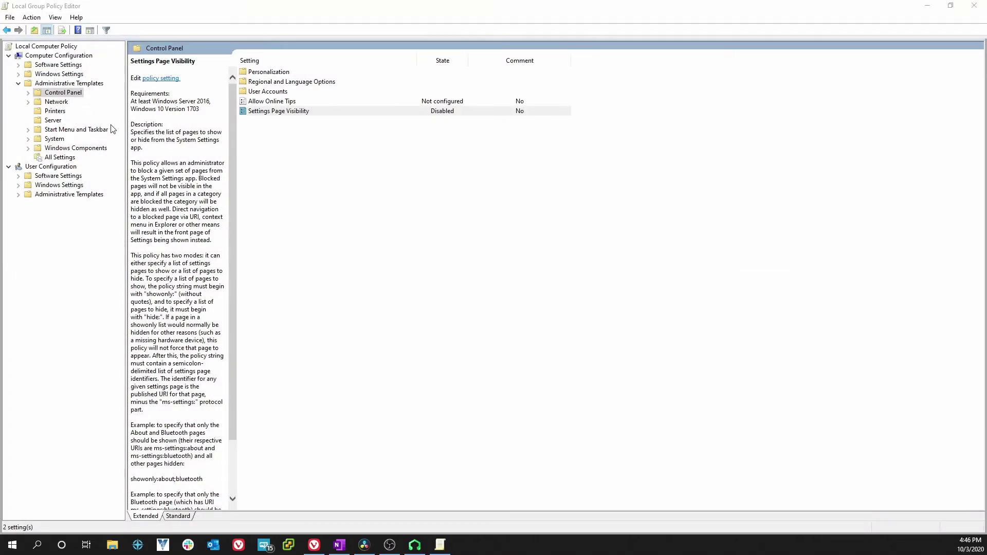
double_click(293, 111)
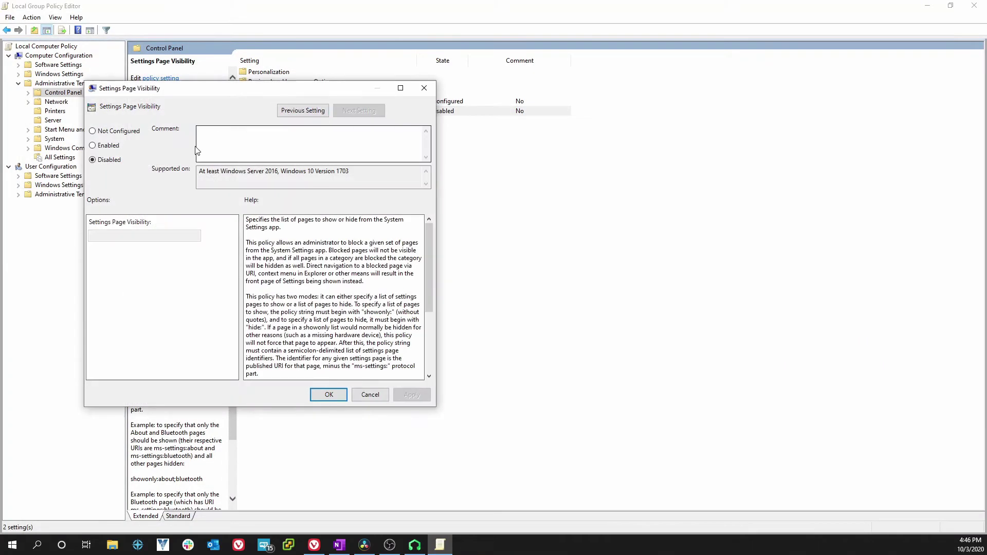
click(92, 145)
click(110, 236)
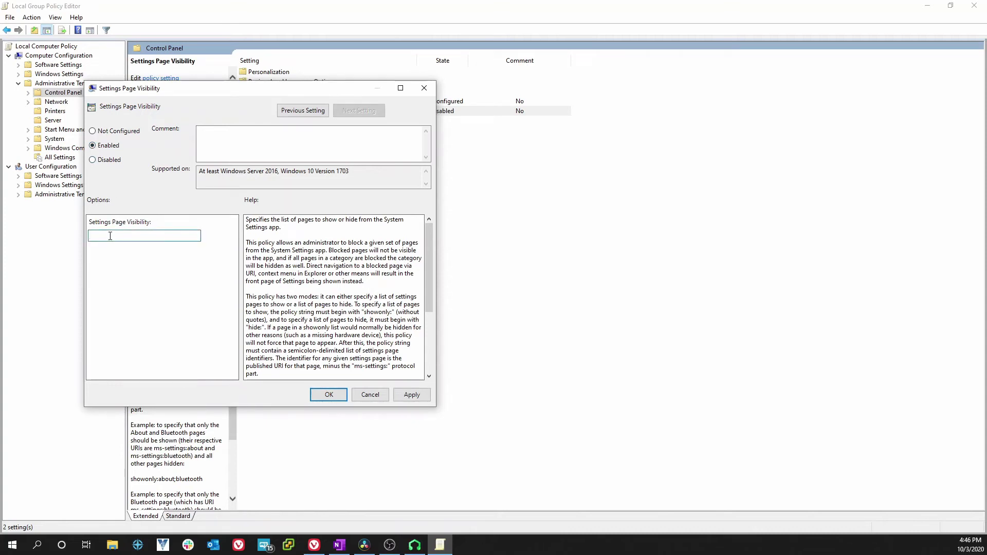
text(i)
text(ide)
text(:)
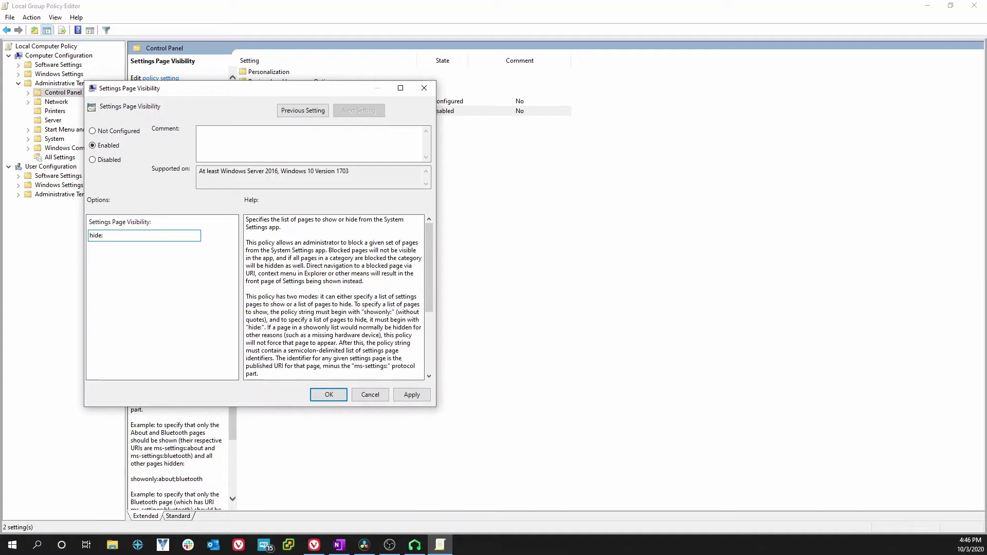
text(windows u)
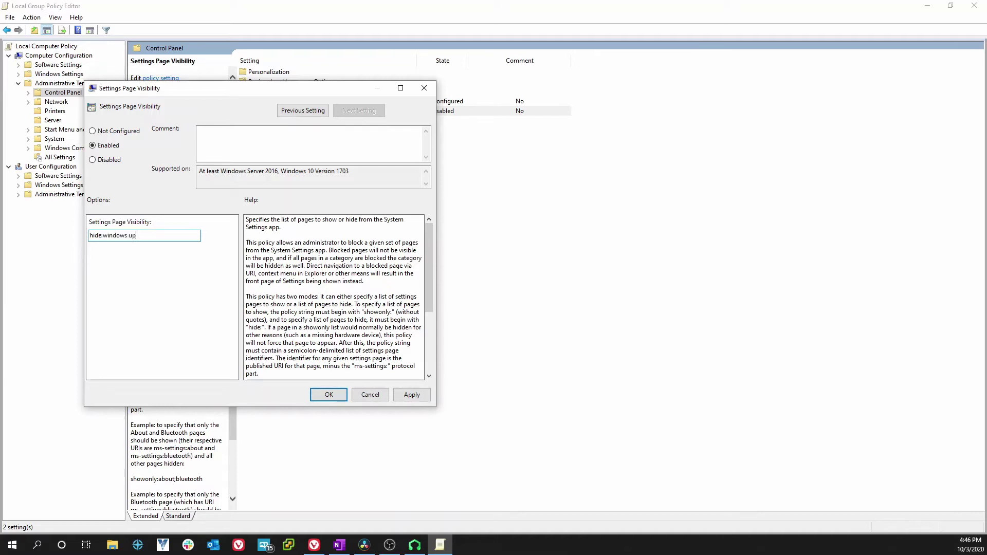
text(pdate)
click(329, 396)
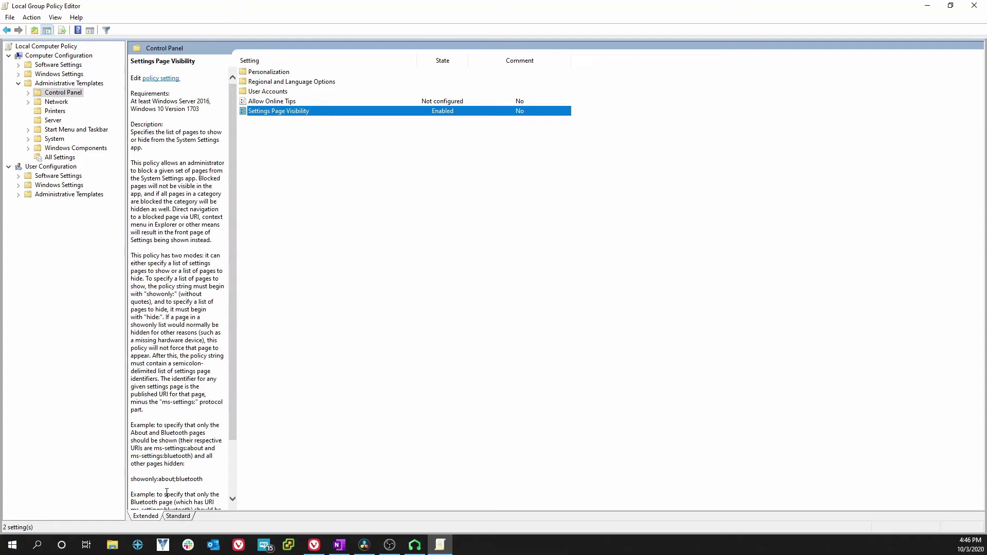
Confirm a 'check' search opens only the Settings home page, close it, and reopen Windows Search
click(60, 546)
click(36, 545)
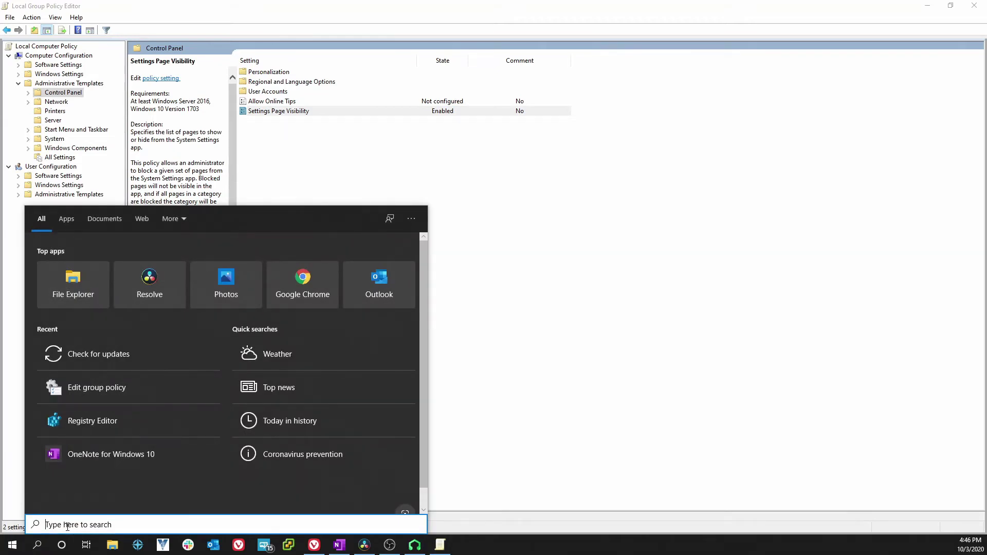
text(check)
key(Return)
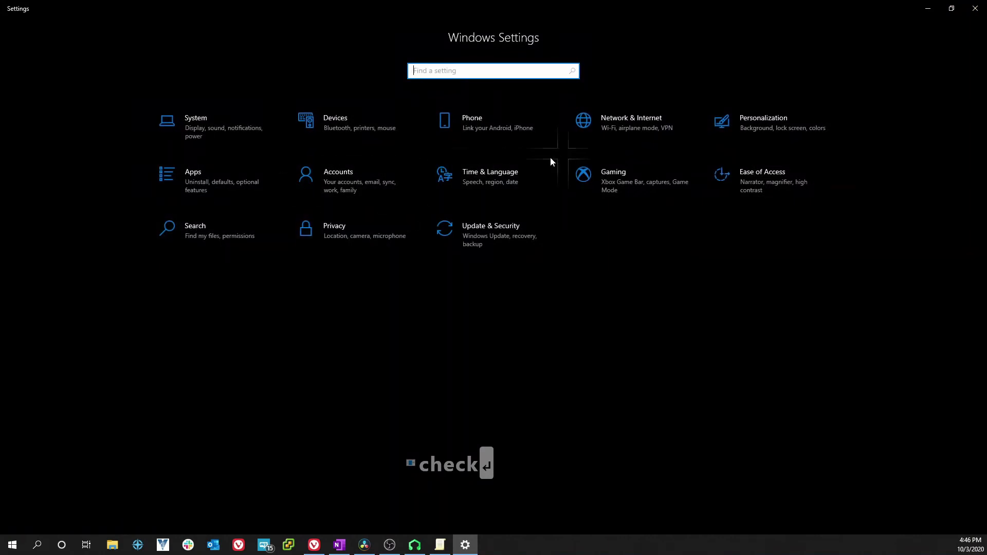
click(976, 18)
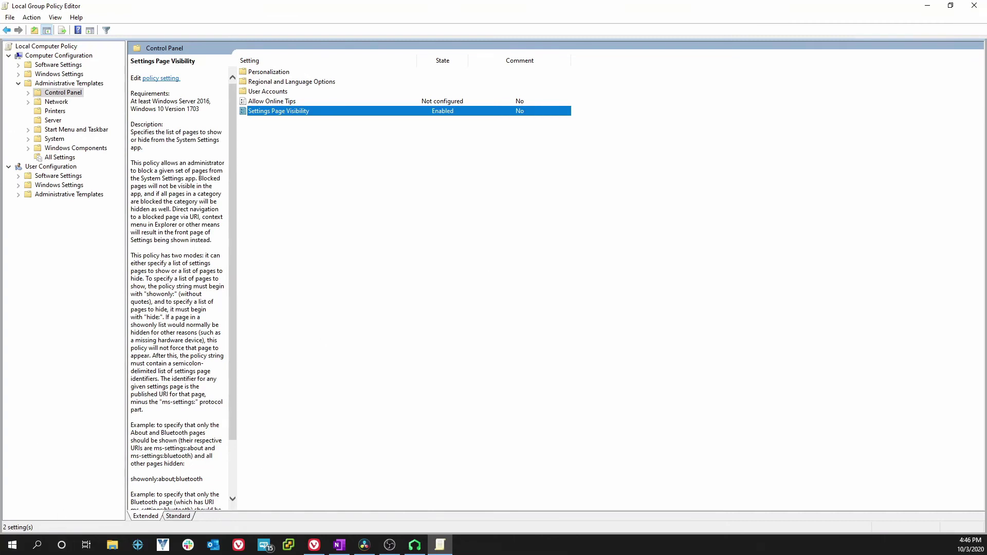
click(38, 546)
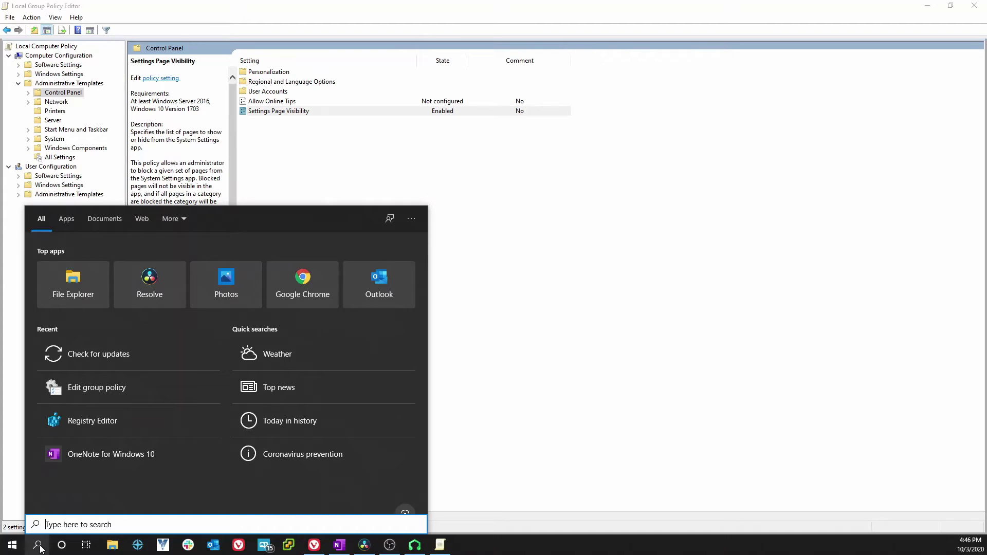
Launch Registry Editor from a 'rege' search and expand HKEY_LOCAL_MACHINE\SOFTWARE\Microsoft
text(rege)
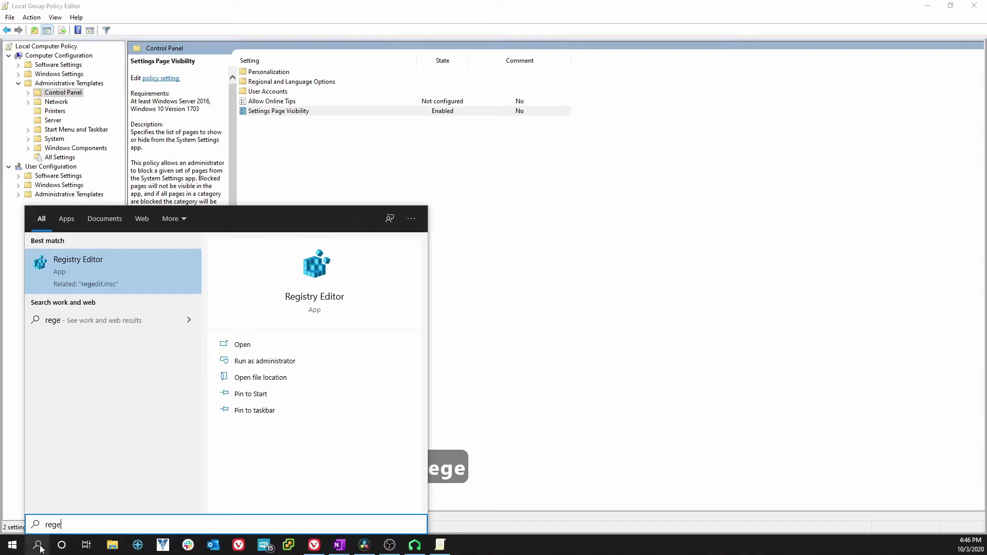
click(86, 287)
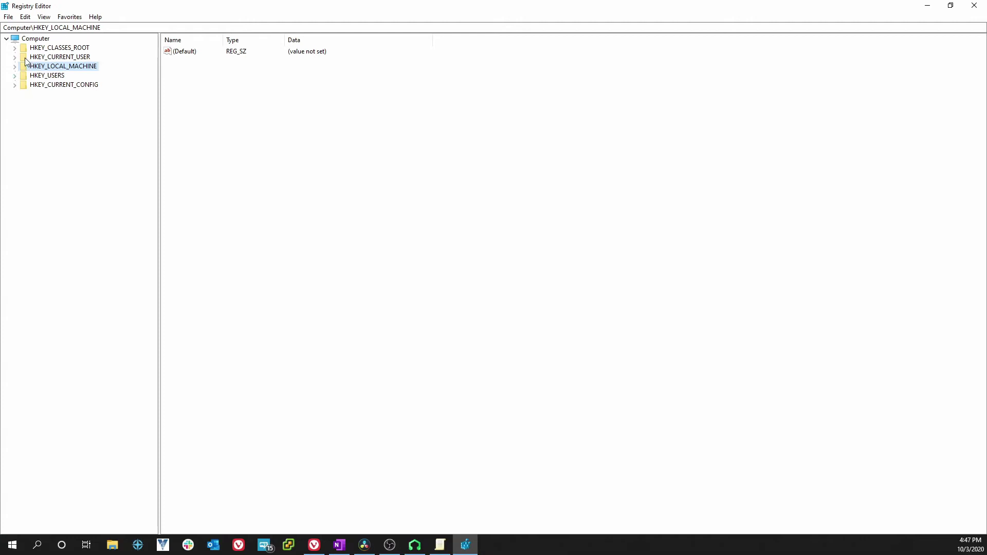
click(14, 66)
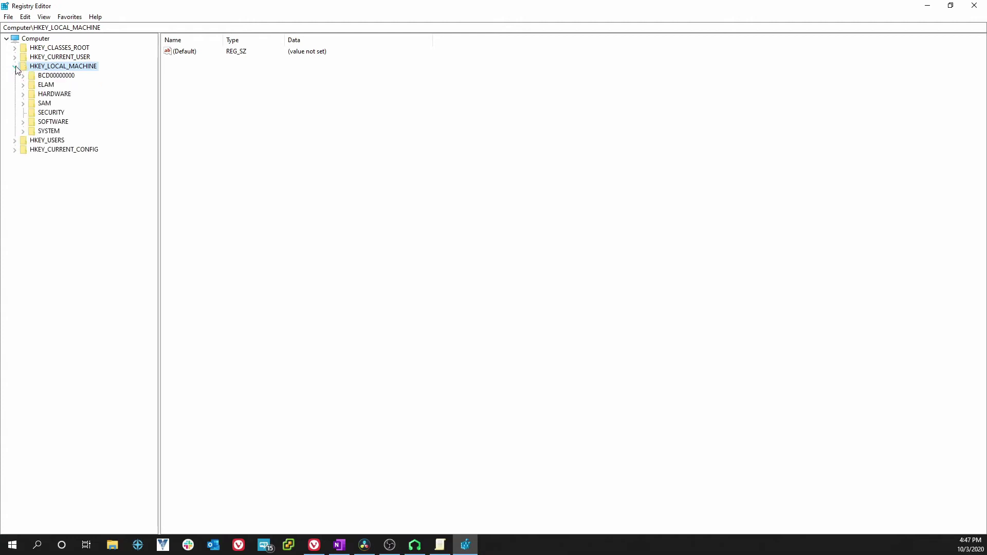
click(23, 122)
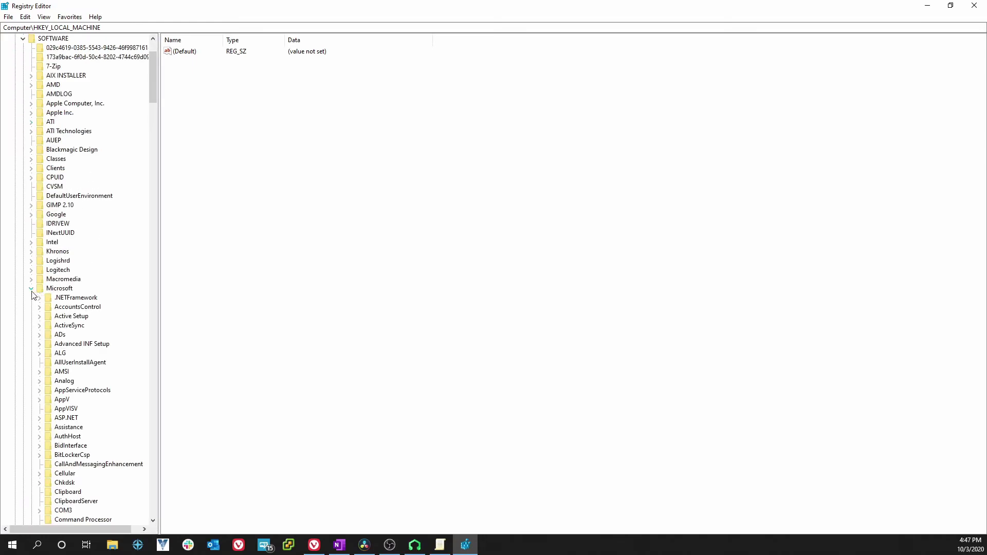
scroll(54, 291, down, 1)
click(67, 290)
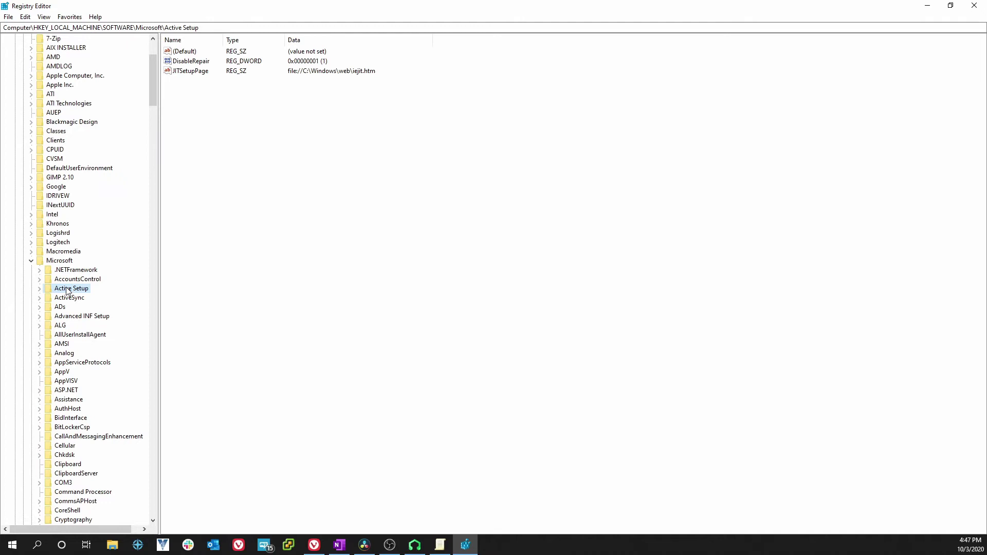
key(w)
scroll(57, 489, down, 3)
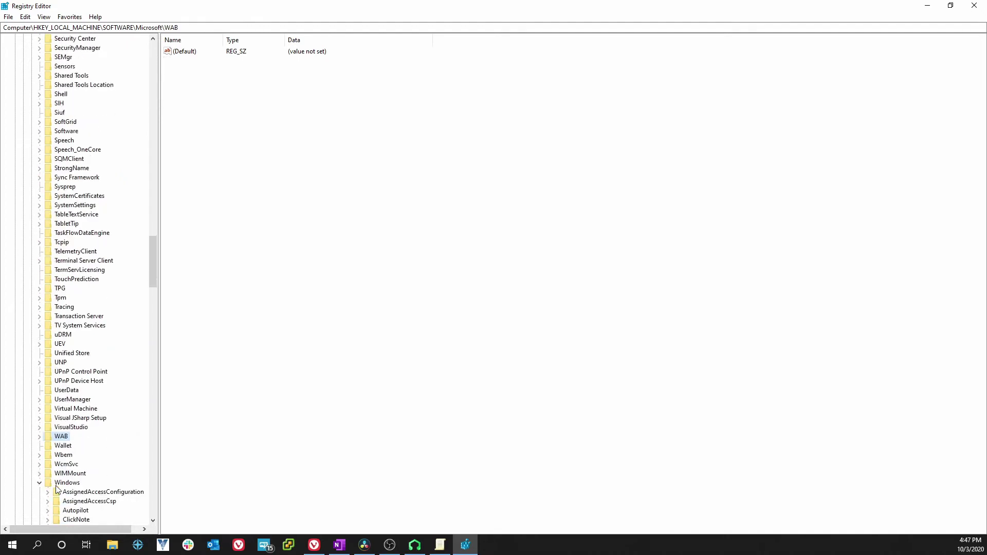
scroll(56, 486, down, 1)
scroll(58, 460, down, 2)
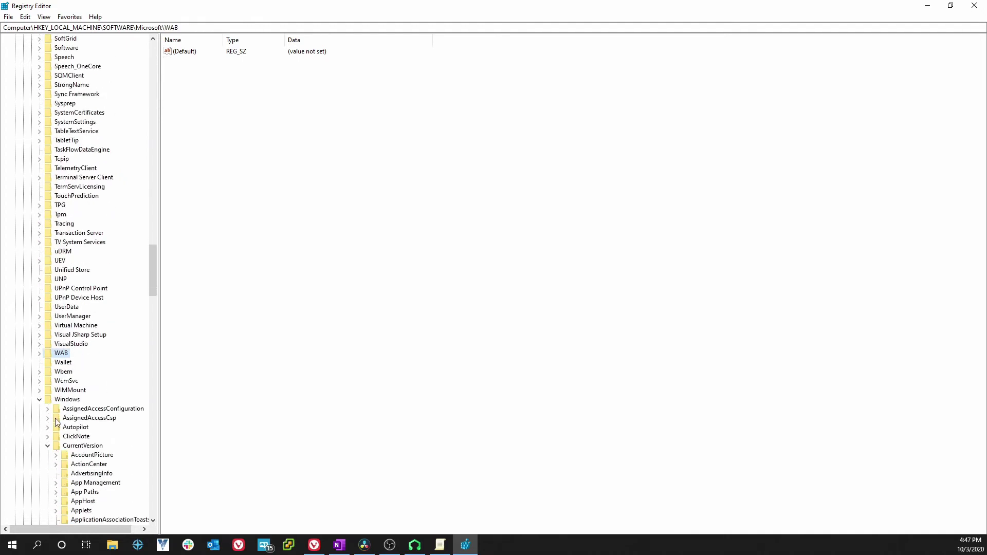
Navigate to Windows\CurrentVersion\Policies\Explorer and locate the SettingsPageVisibility value
click(66, 447)
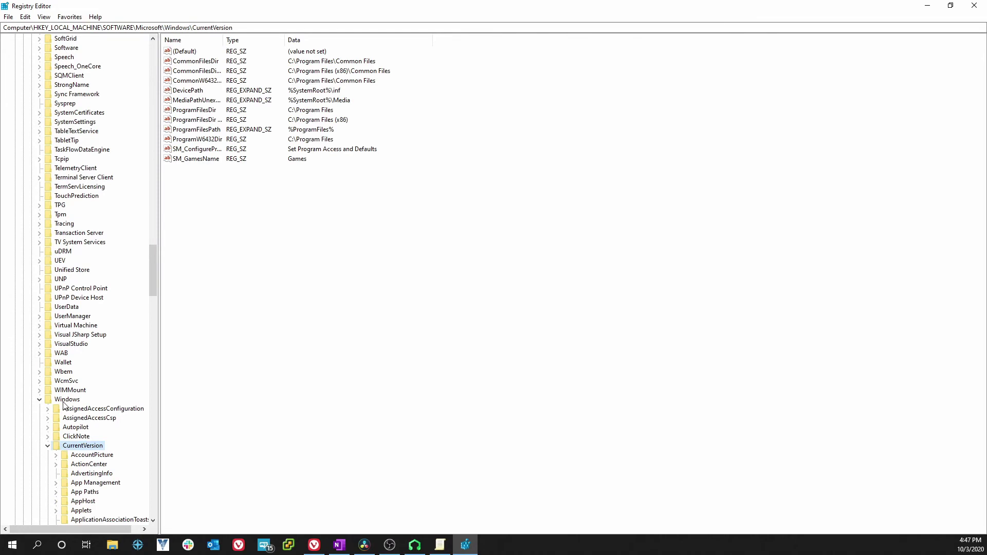
scroll(73, 451, down, 4)
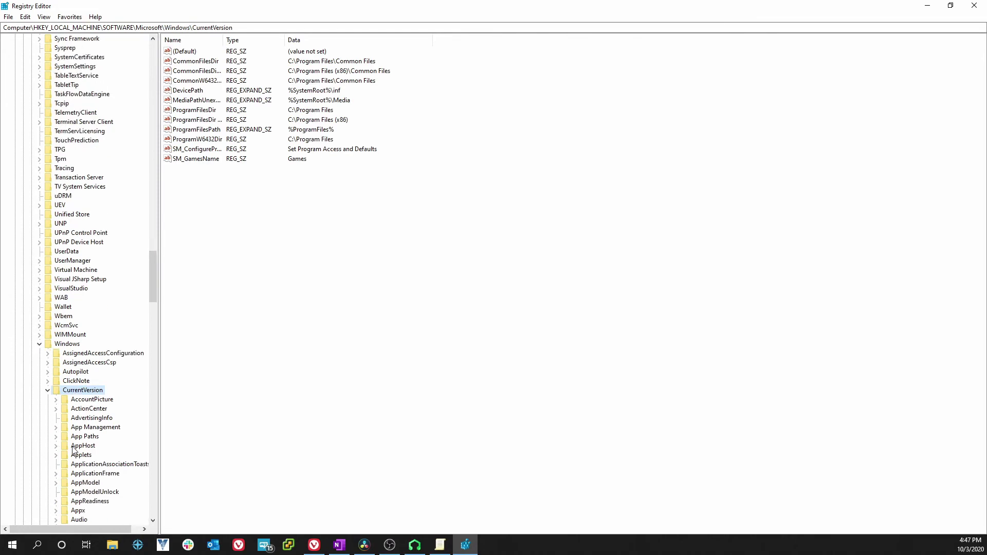
click(84, 428)
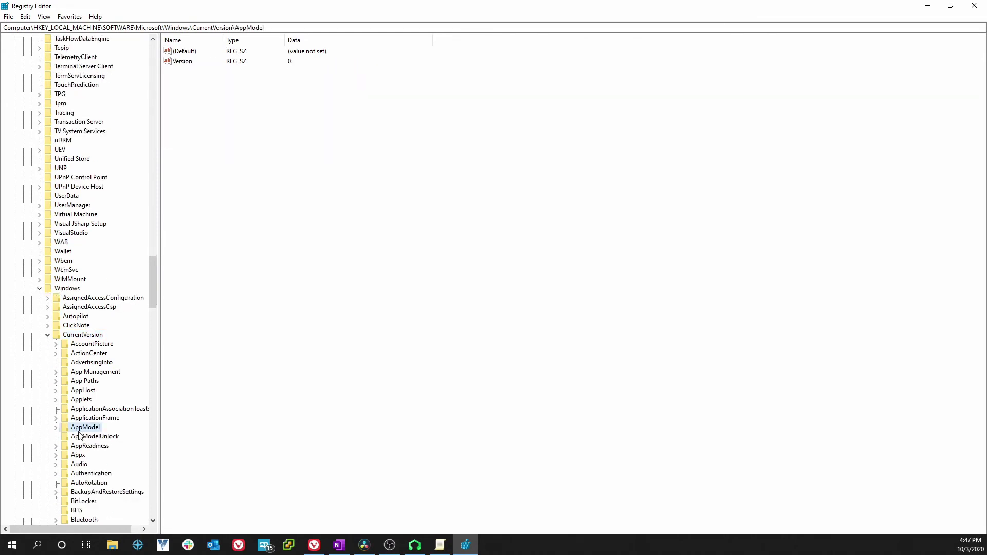
key(p)
scroll(92, 442, down, 4)
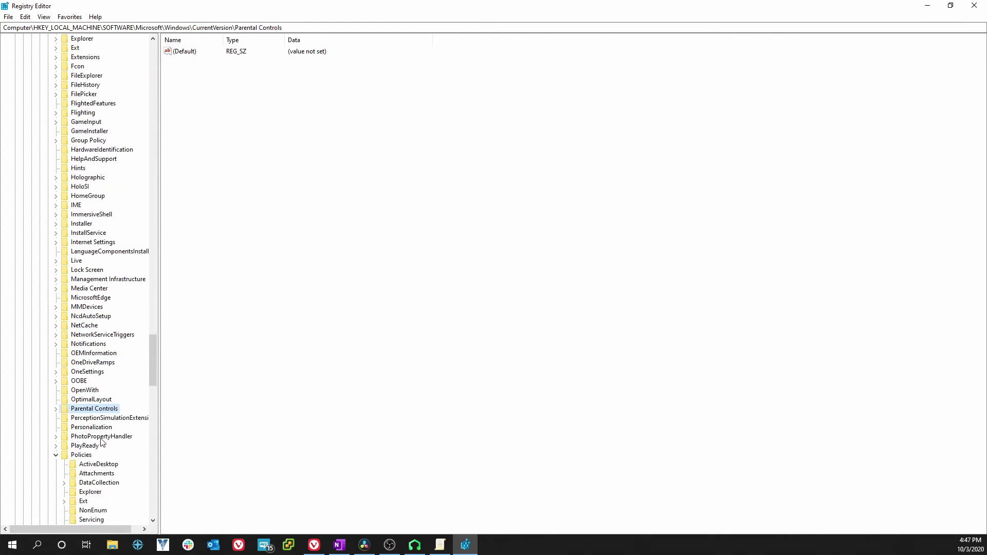
click(82, 455)
scroll(110, 447, down, 2)
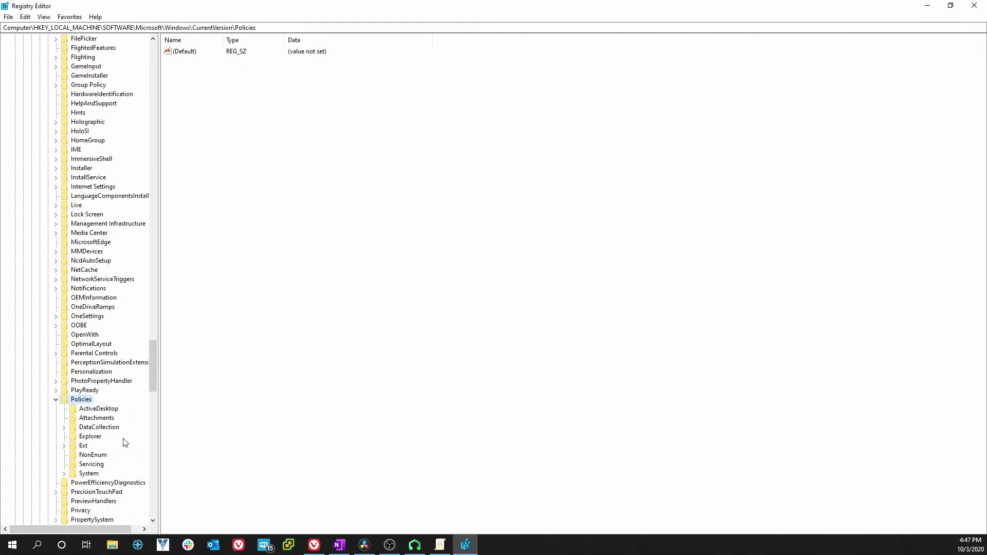
click(89, 437)
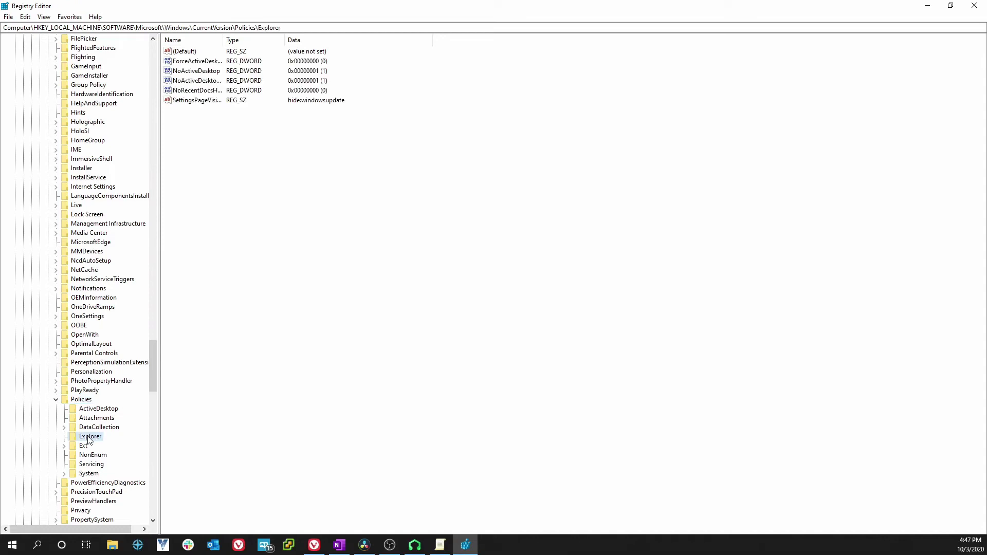
click(200, 106)
click(198, 104)
key(Escape)
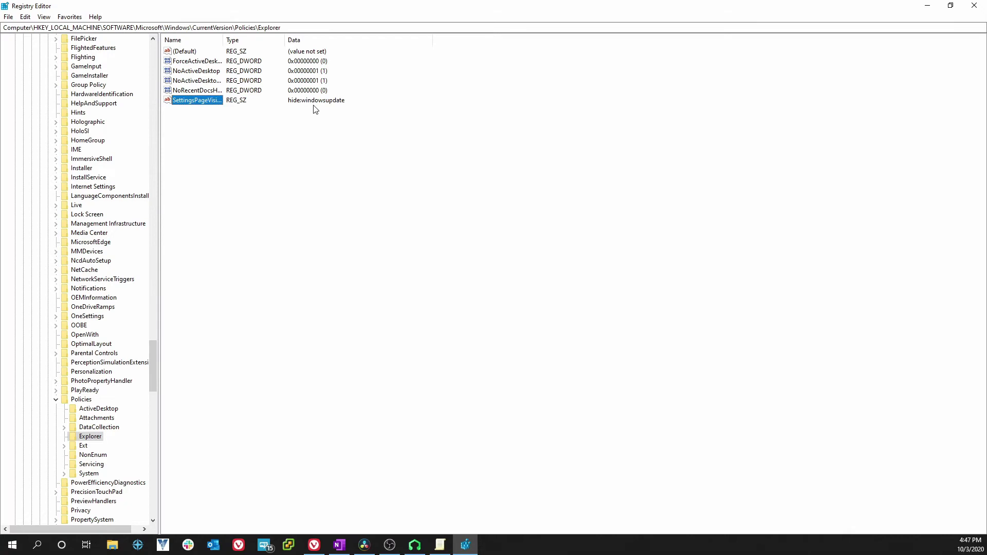
click(236, 150)
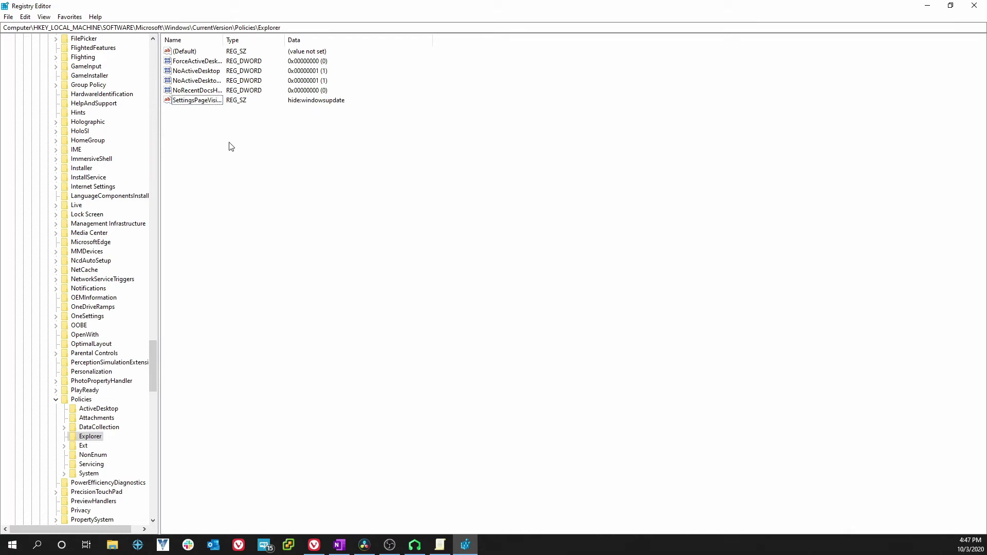
Delete the SettingsPageVisibility value data and save it empty
double_click(197, 102)
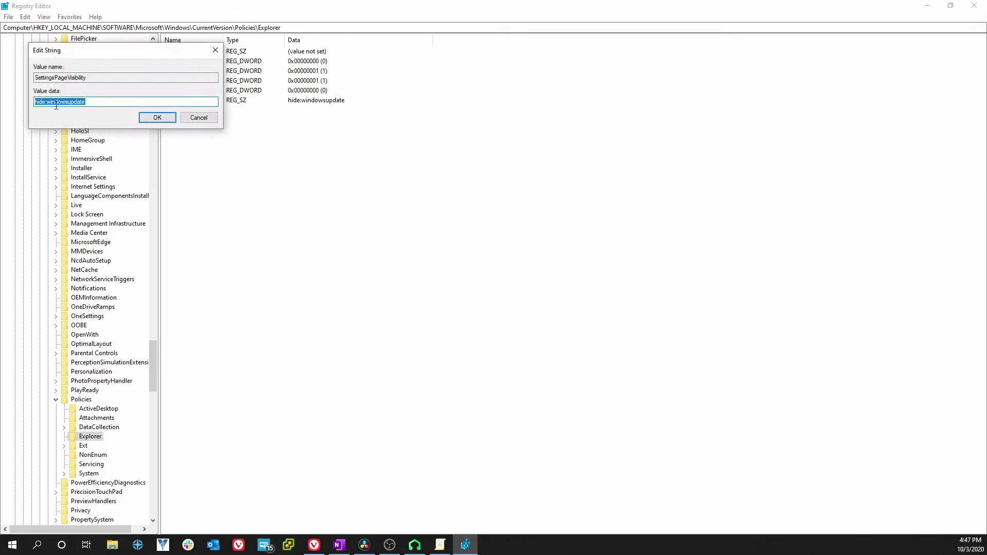
key(BackSpace)
click(158, 117)
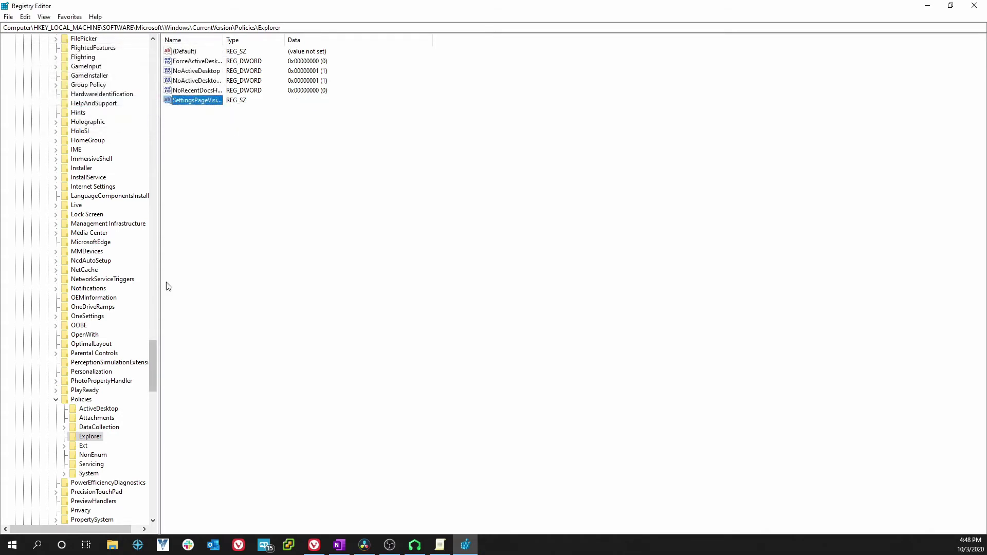
Confirm via a 'check' search that Windows Update opens, then close Settings
click(36, 545)
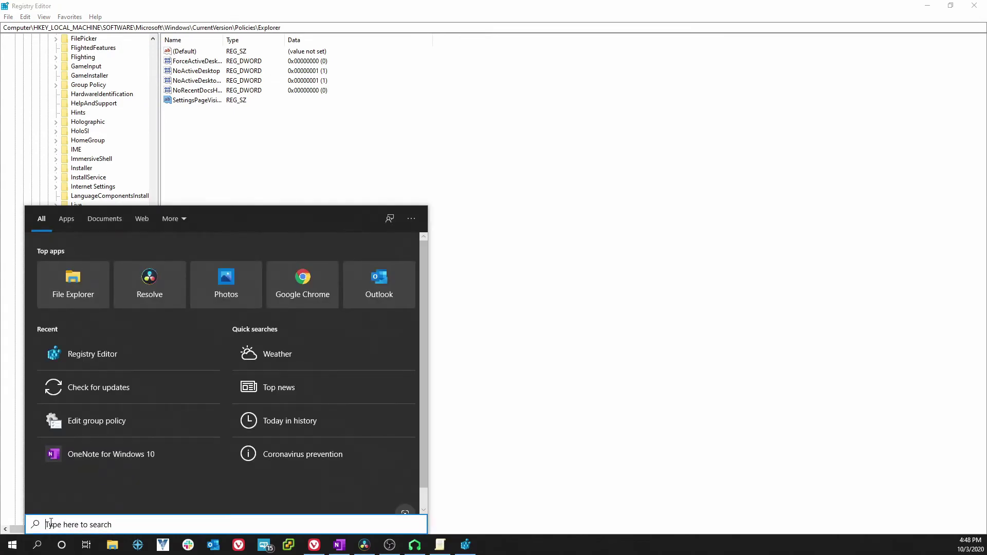
text(check)
key(Return)
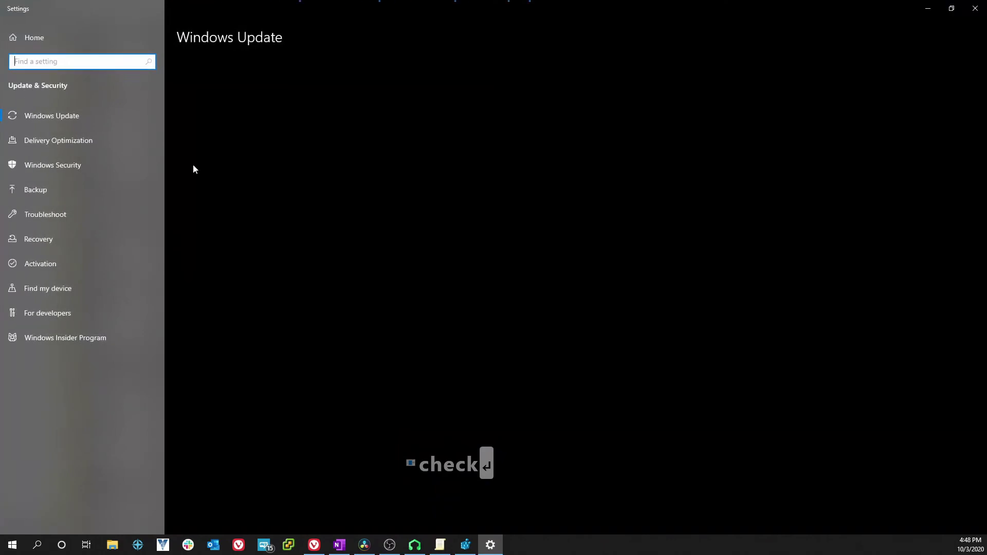
click(975, 11)
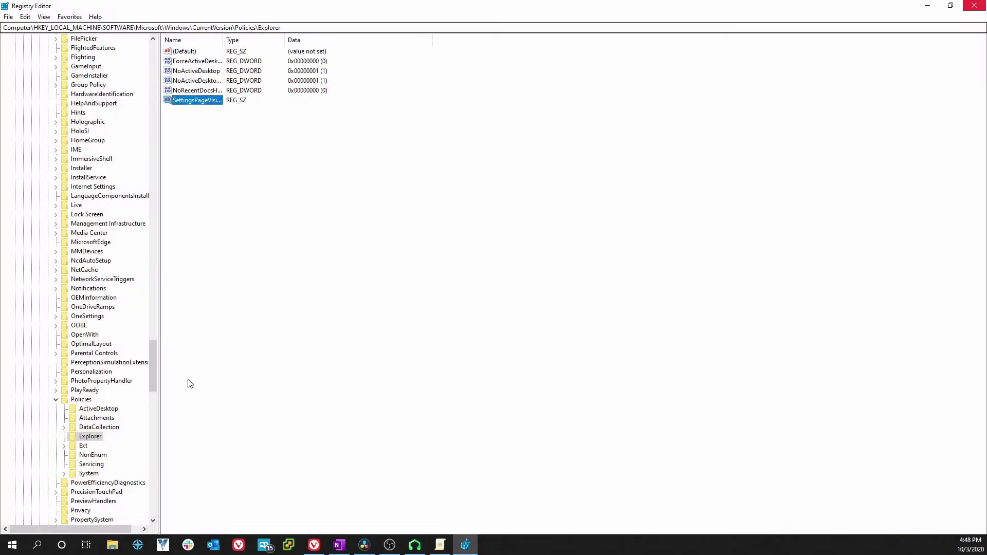
Reopen and close Settings Page Visibility in Group Policy Editor, leaving it Enabled
click(440, 545)
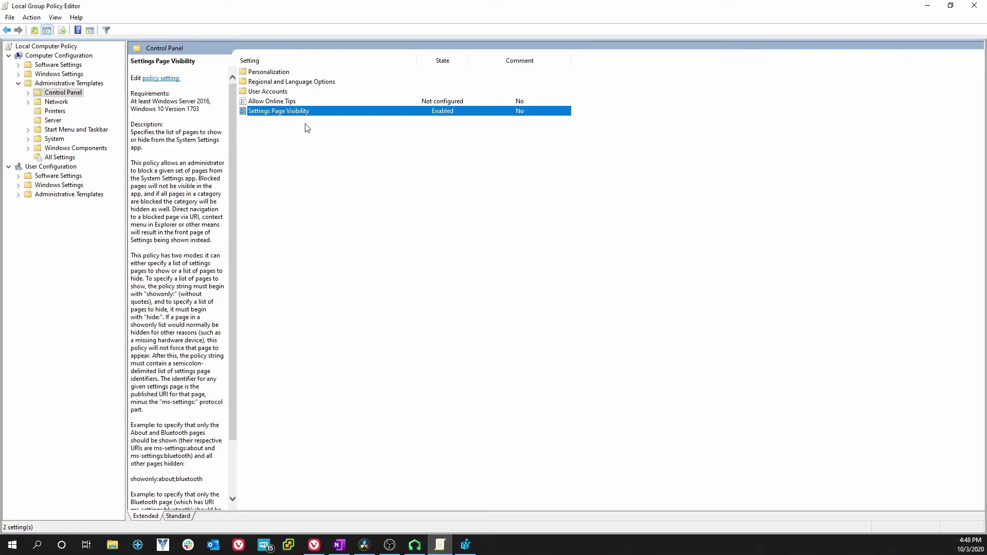
double_click(288, 111)
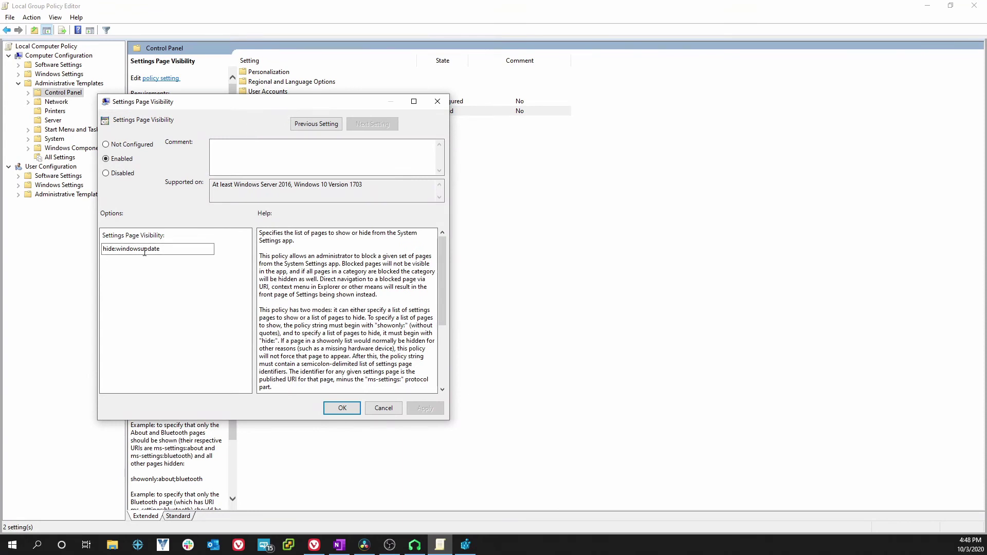
click(333, 412)
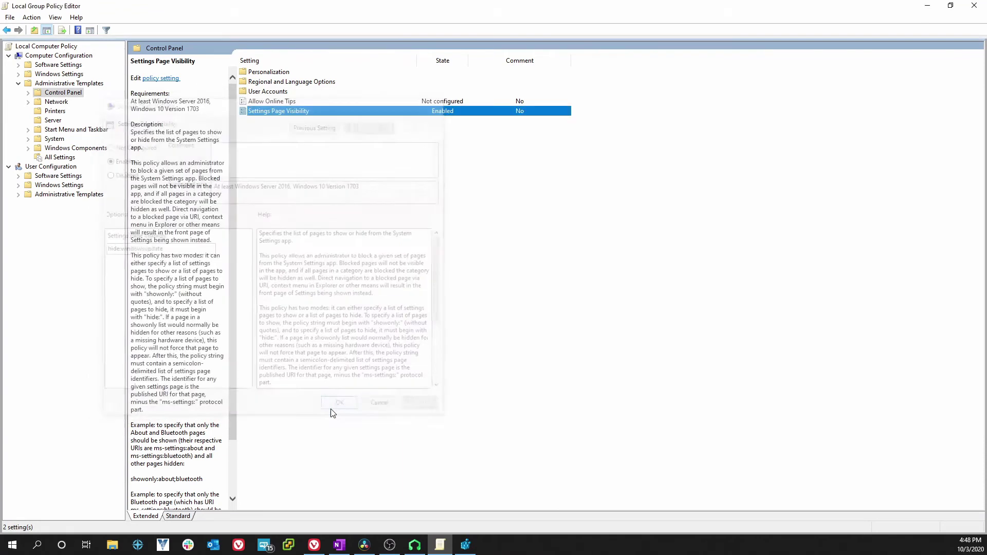
Open Check for updates from a 'check' search to reach the Windows Update page
click(39, 546)
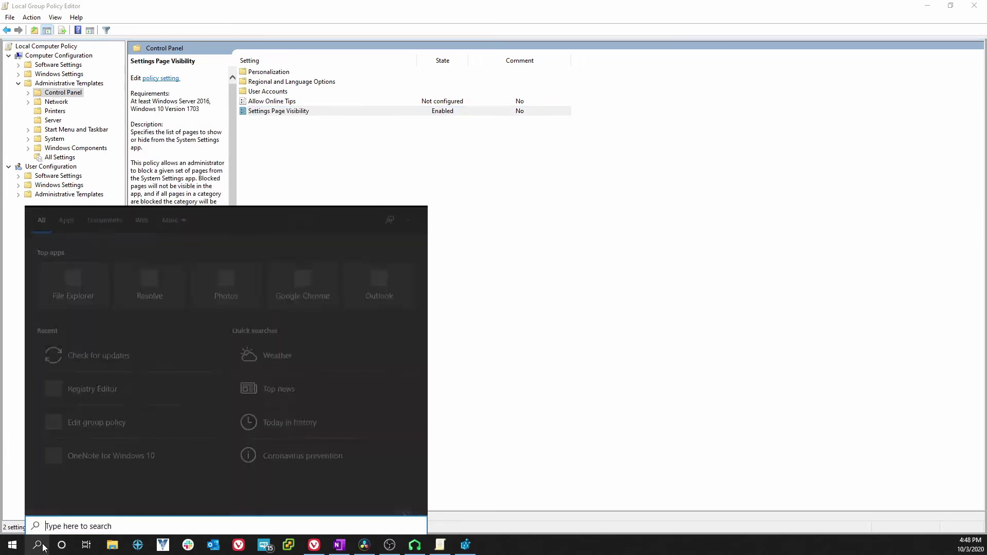
text(check)
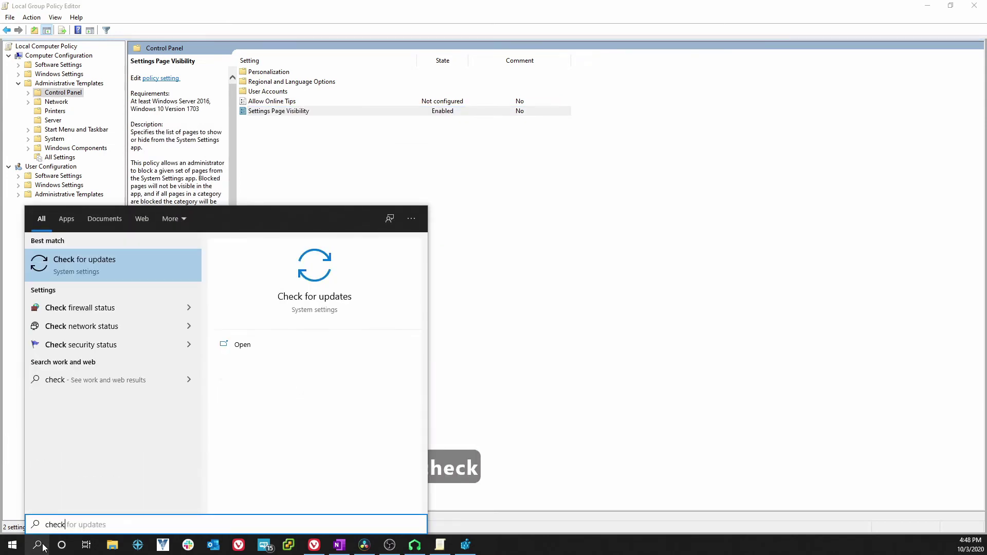
key(Return)
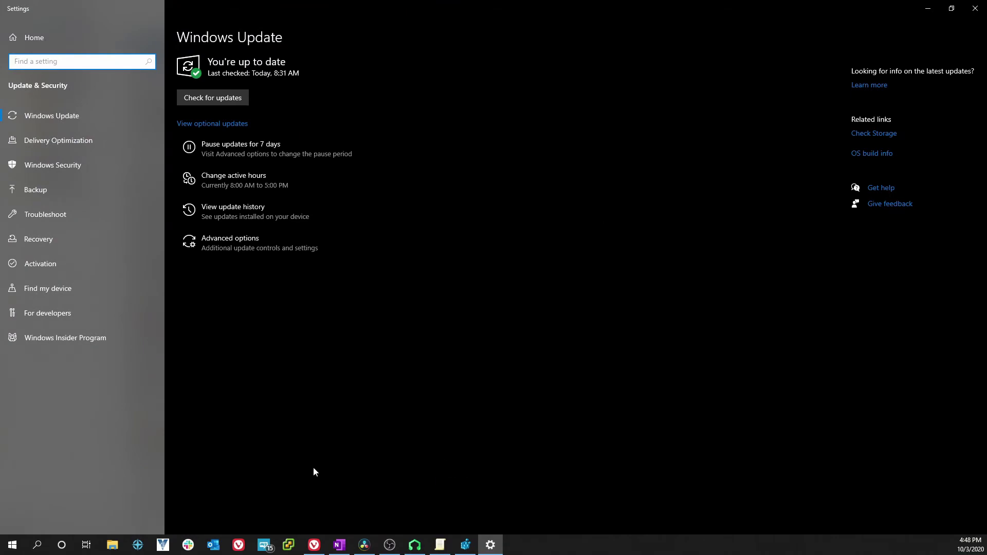
mouse_move(465, 551)
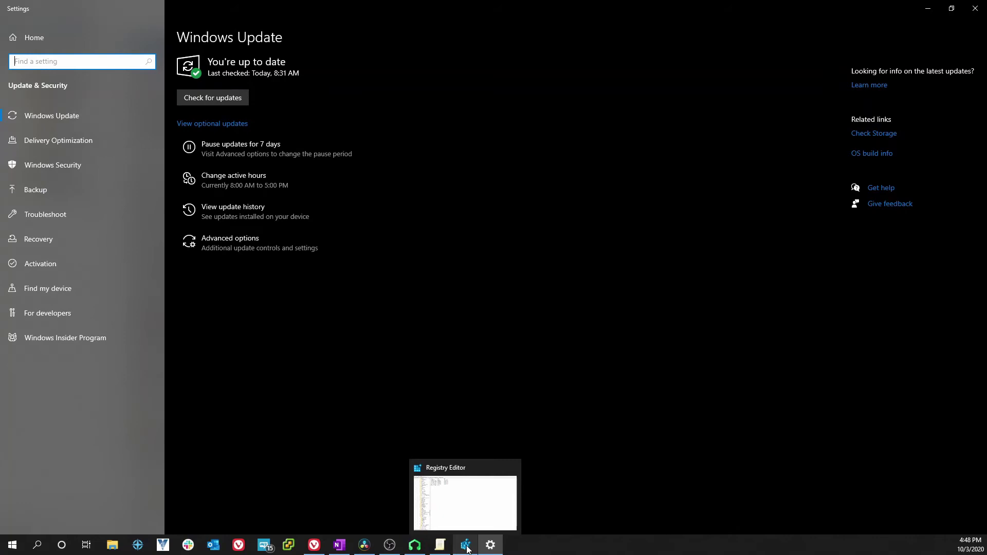
Set the SettingsPageVisibility value data to hide:windowsupdate in Registry Editor
click(466, 547)
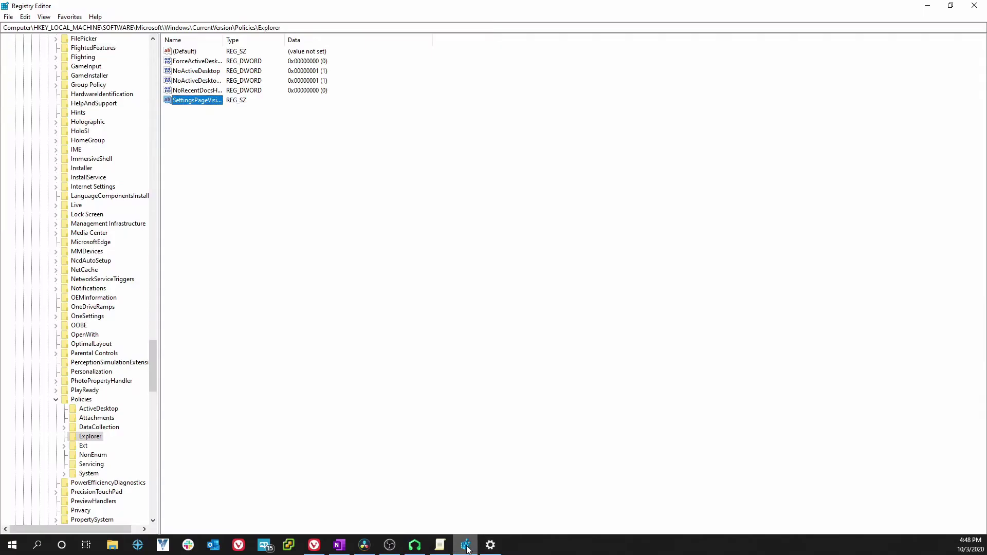
double_click(195, 106)
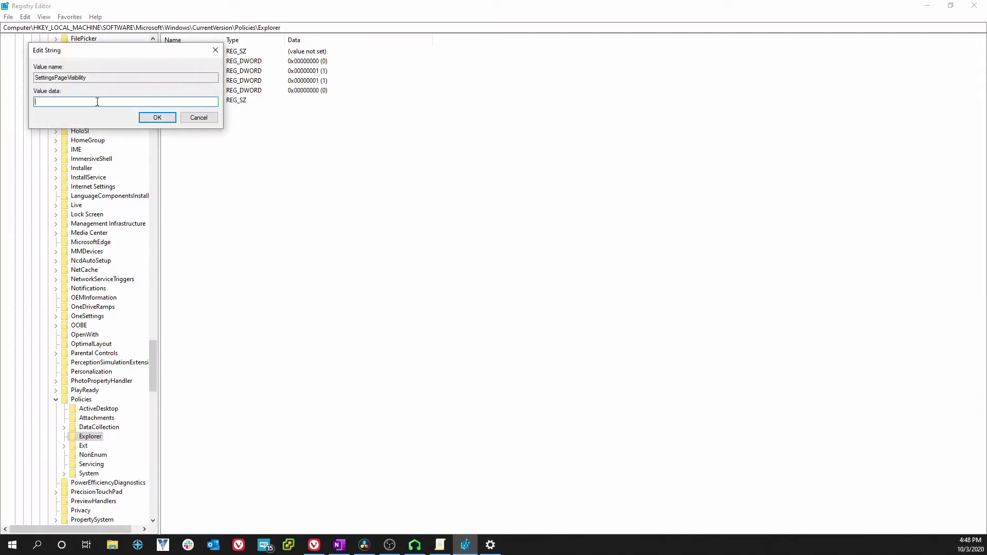
text(hide:windowsupdate)
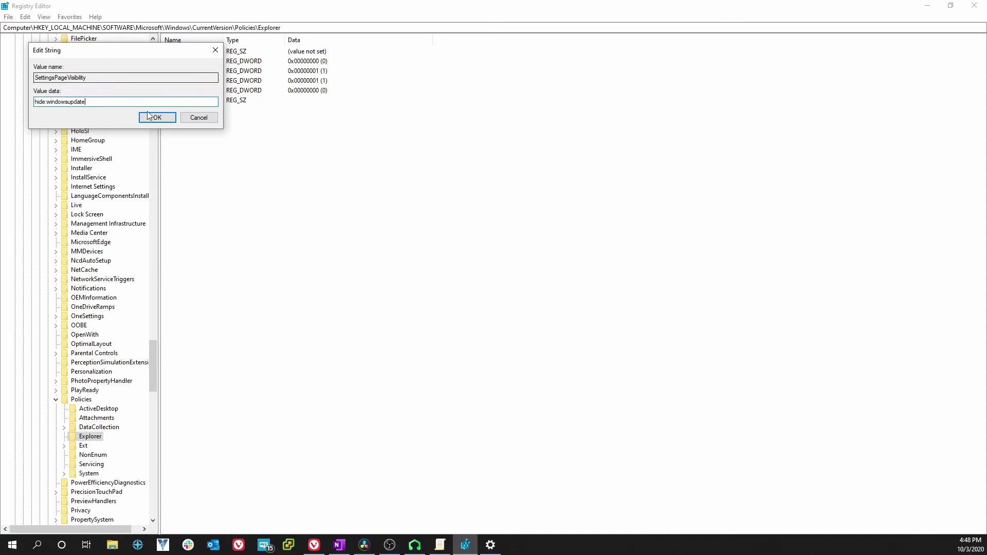
click(163, 120)
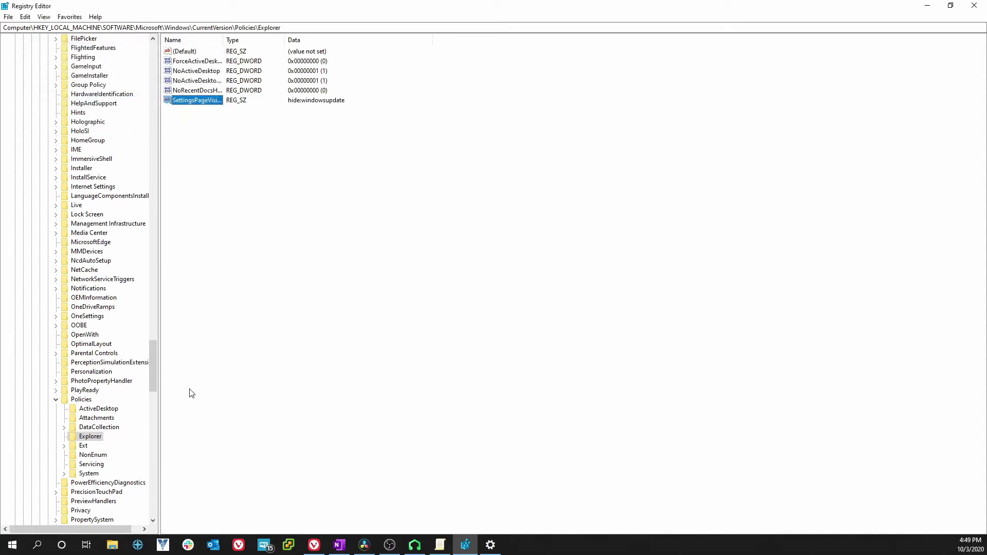
Close Settings, reopen it via a 'check' search to confirm only the home page, and close it
click(490, 546)
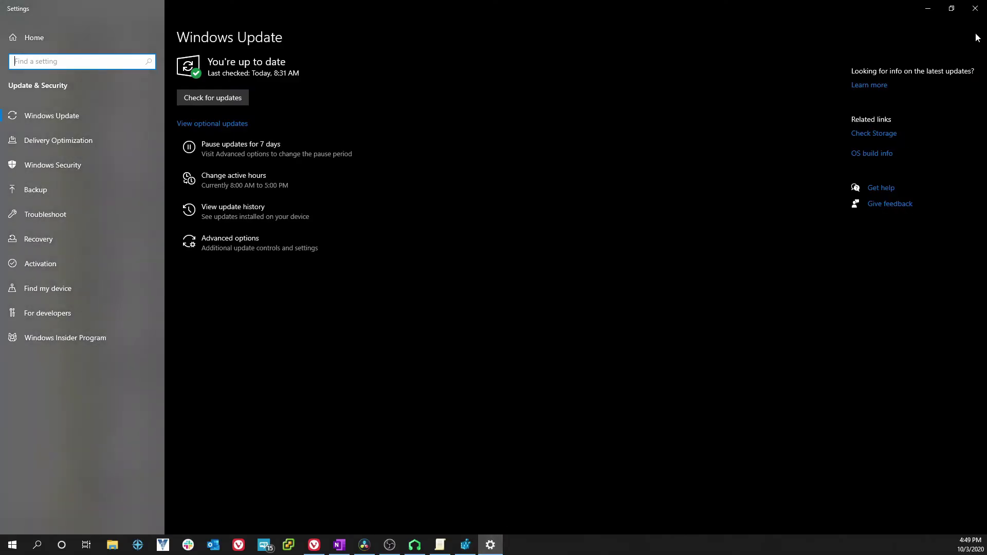
click(975, 8)
click(37, 545)
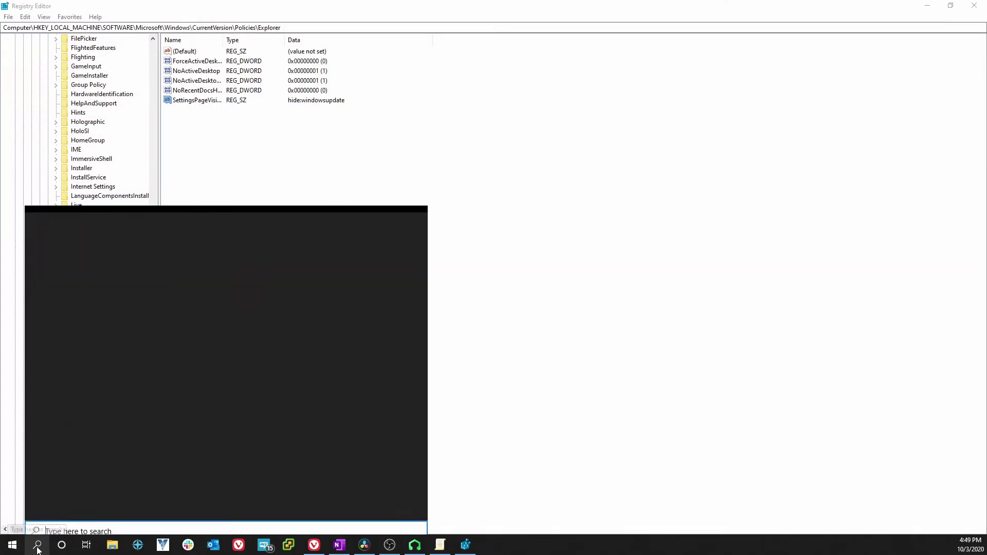
text(check)
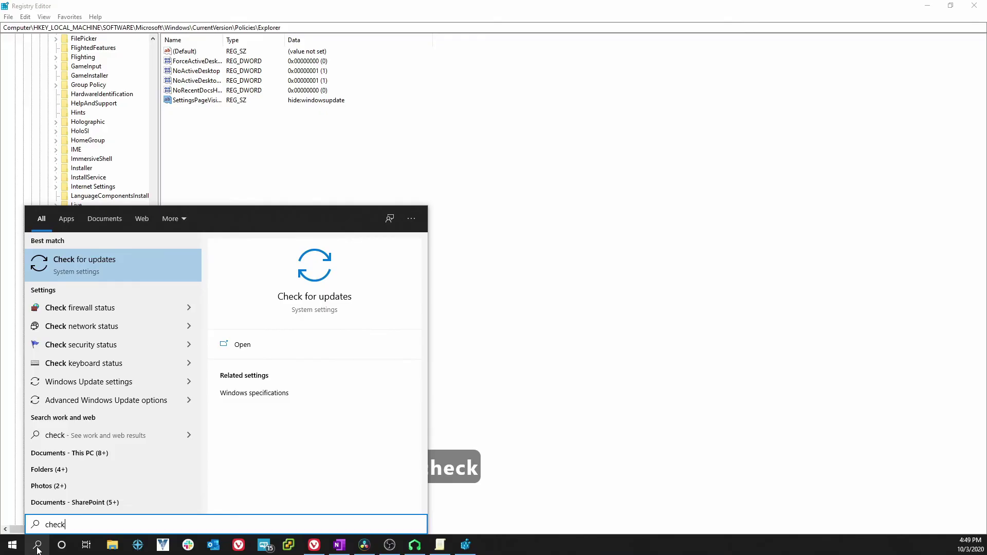
key(Return)
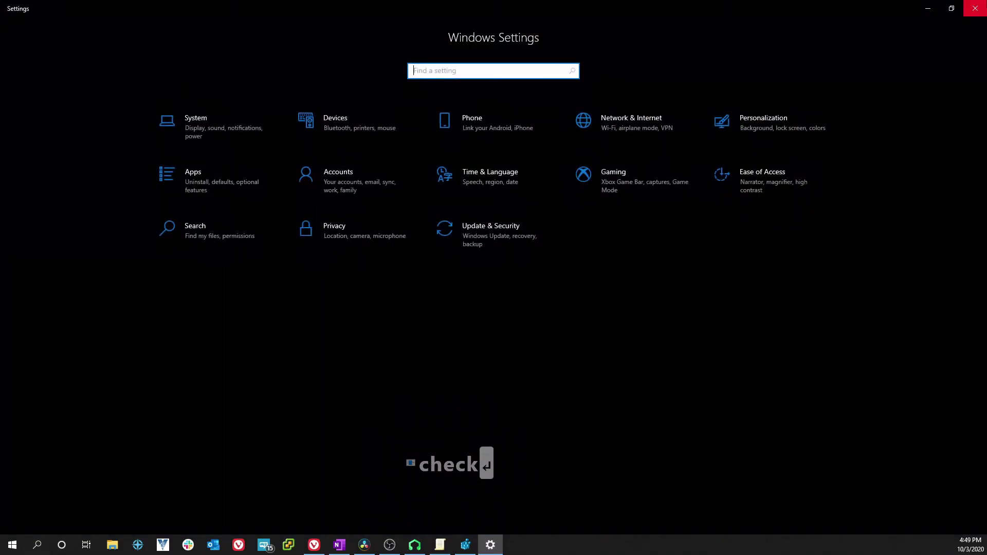
click(975, 11)
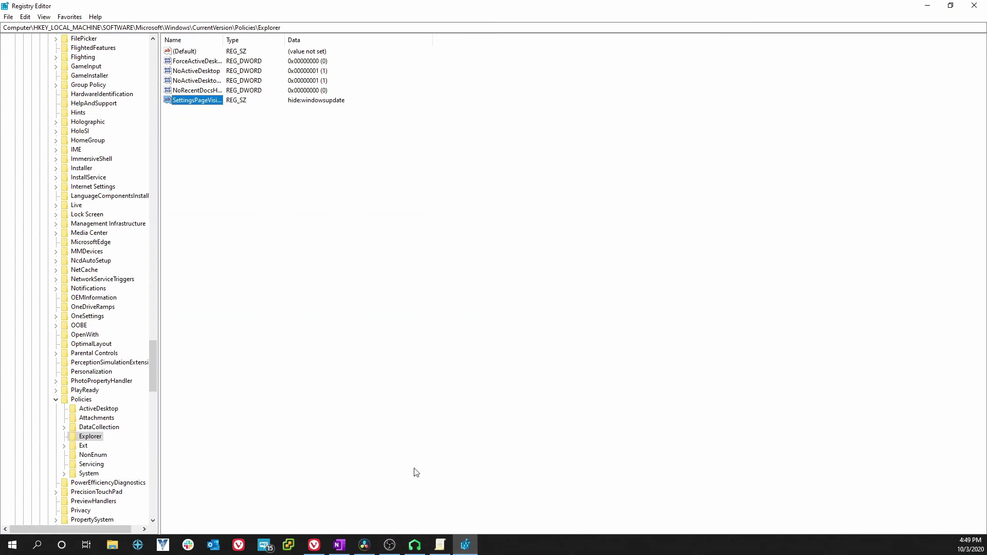
Clear the hide:windowsupdate entry from Settings Page Visibility and set the policy to Disabled
click(438, 546)
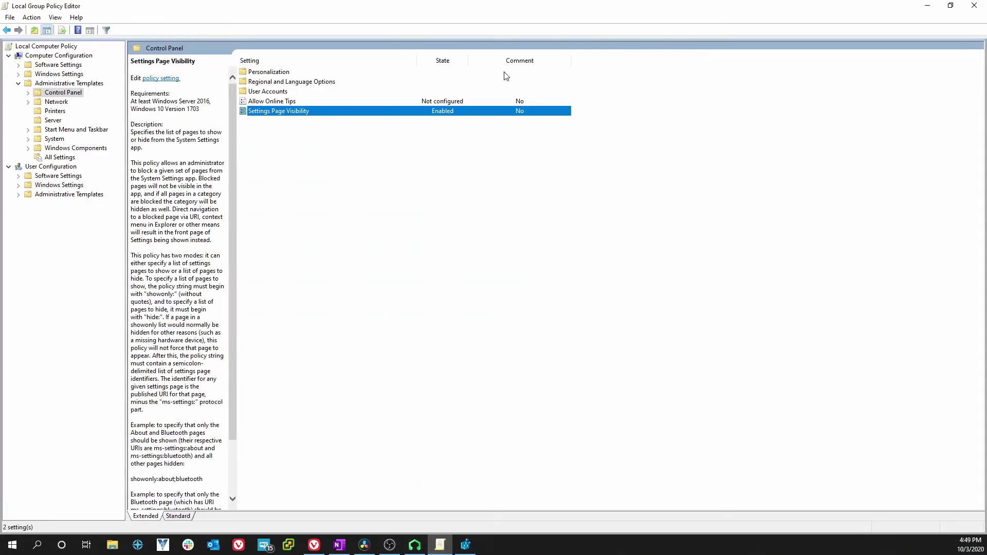
double_click(278, 111)
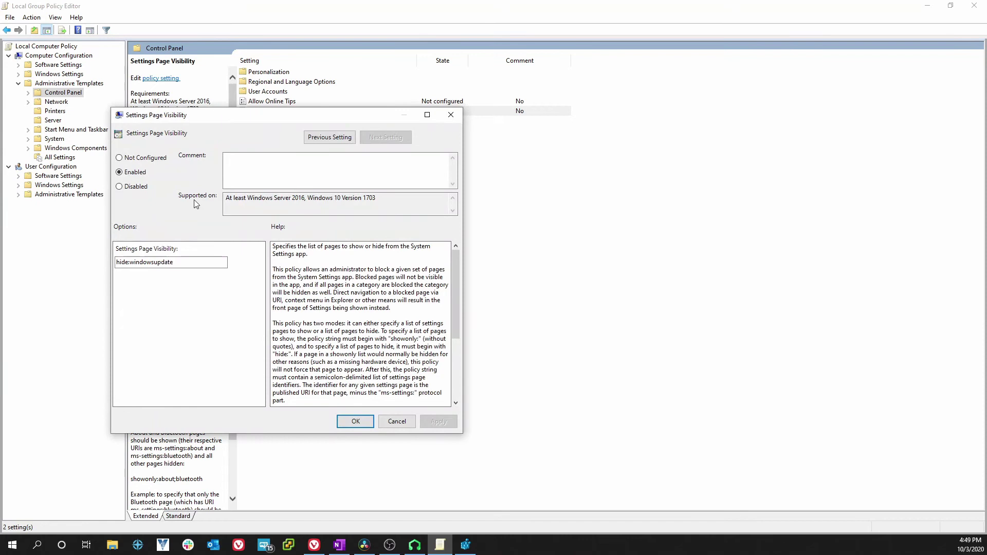
drag(218, 262, 59, 273)
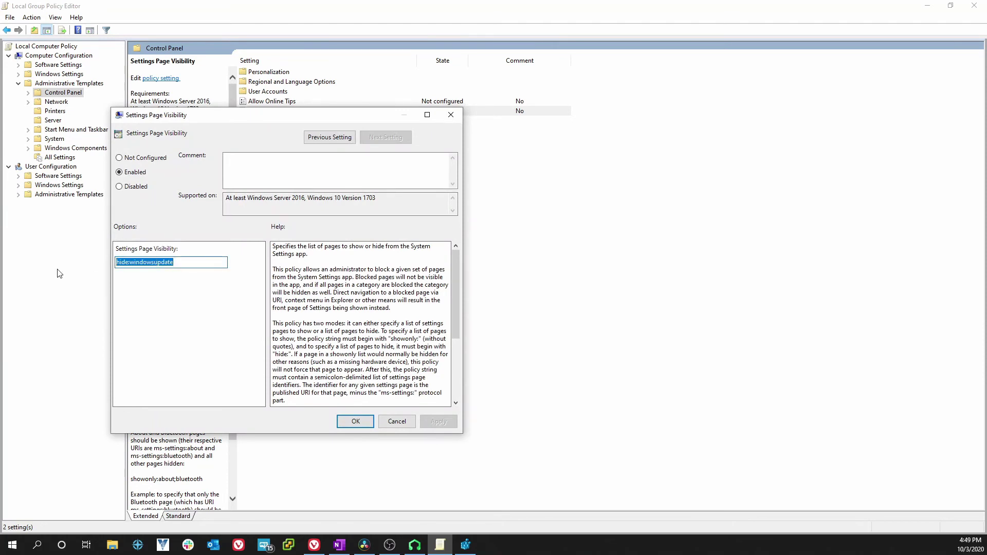
key(Delete)
click(120, 186)
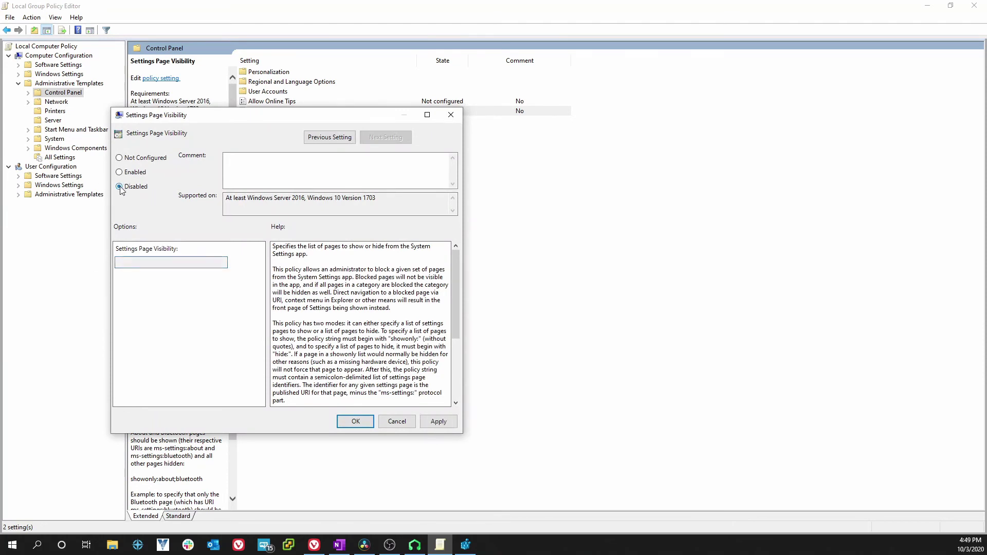
click(355, 421)
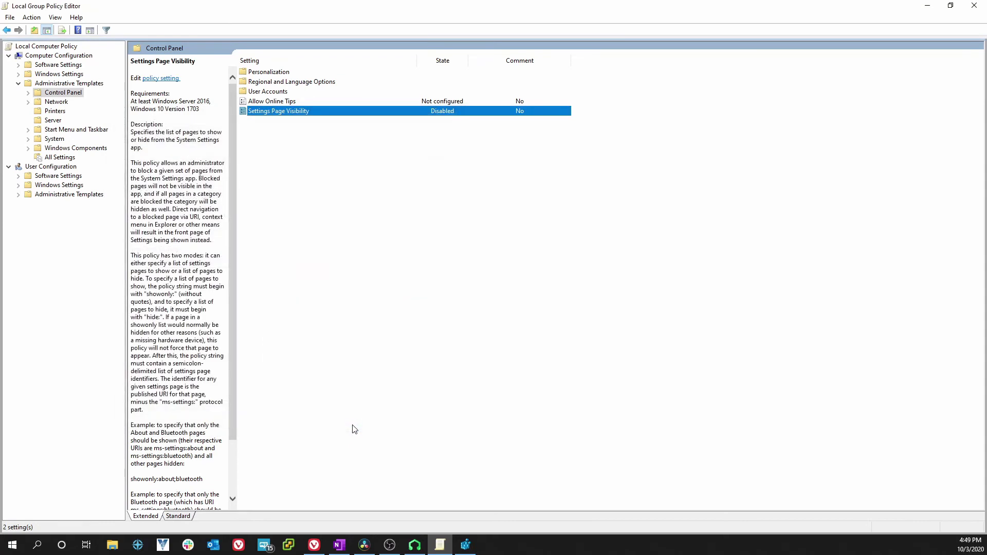
Refresh Registry Editor to confirm the SettingsPageVisibility value is gone
click(466, 545)
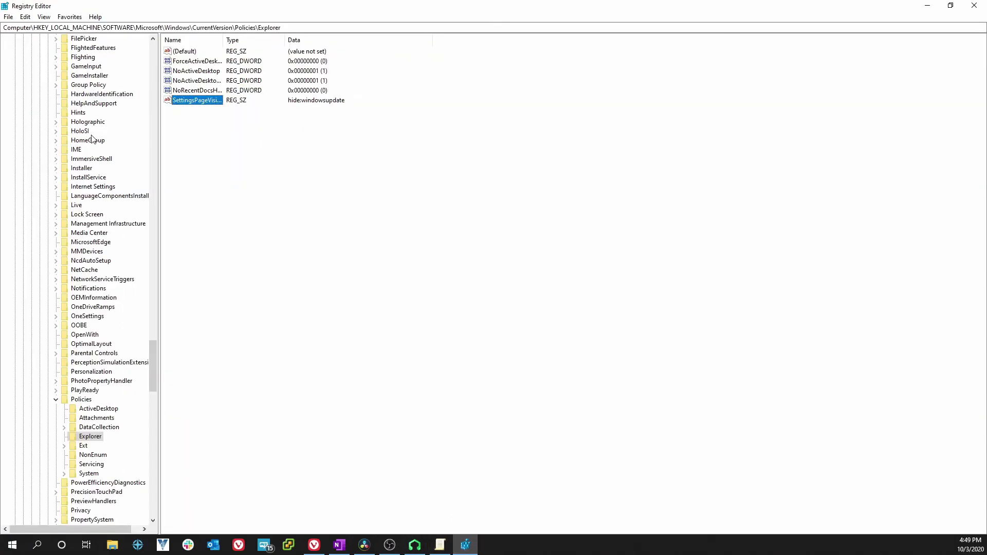
key(F5)
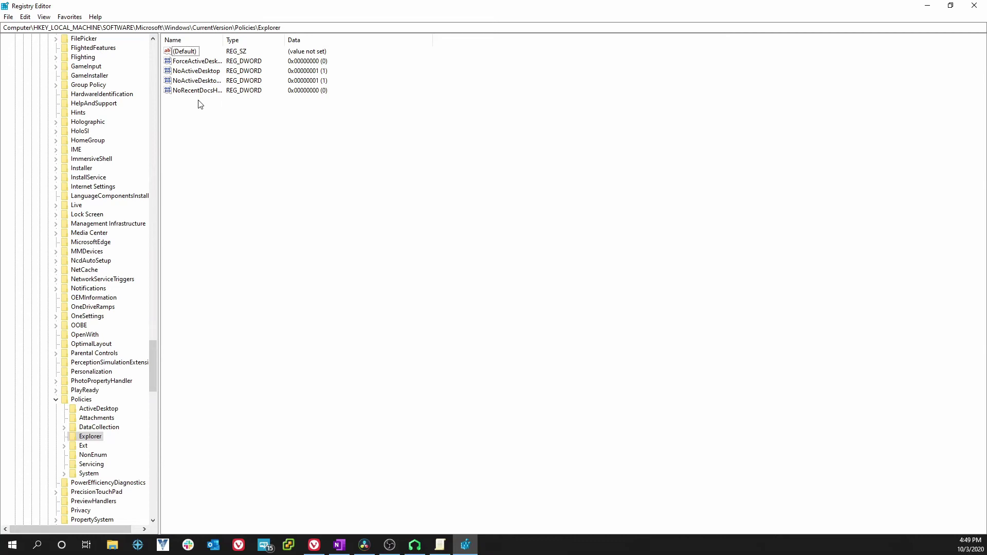
click(438, 546)
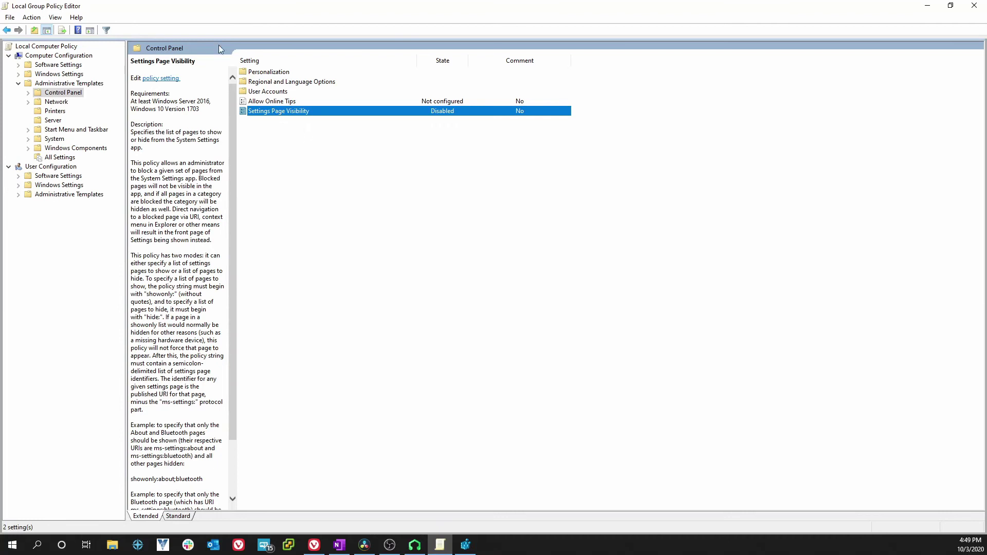
Set the Settings Page Visibility policy back to Enabled
double_click(260, 112)
click(133, 186)
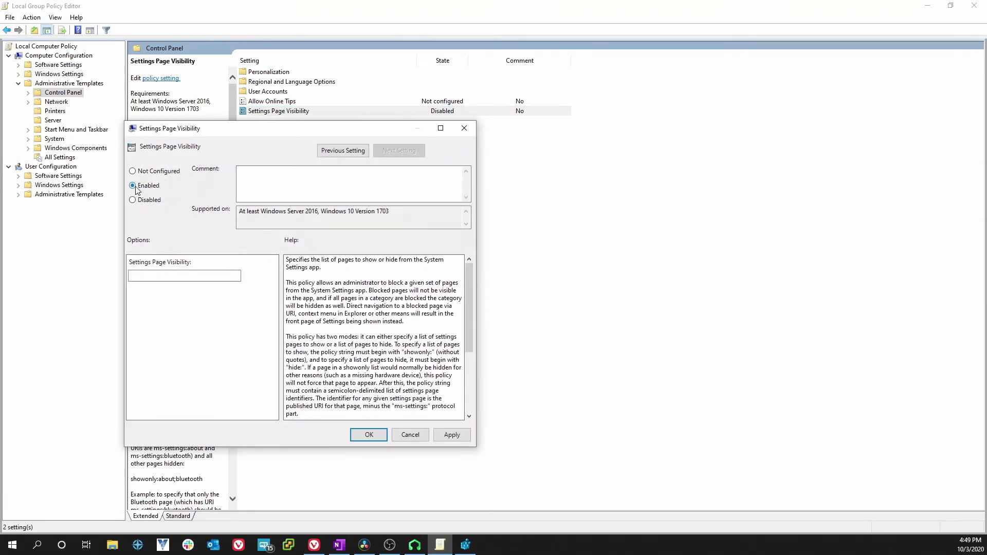
click(155, 276)
click(372, 439)
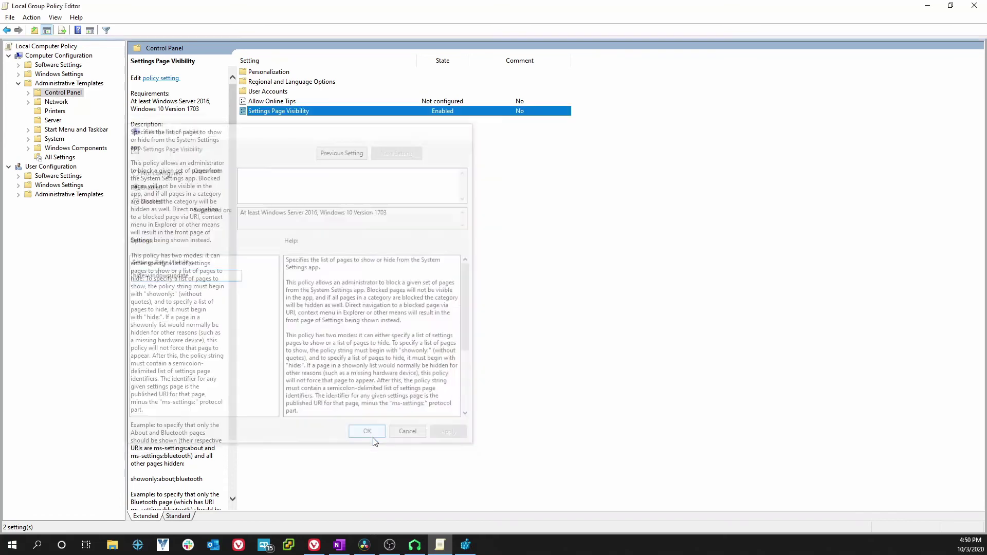
Refresh Registry Editor to show SettingsPageVisibility restored as hide:windowsupdate
click(465, 547)
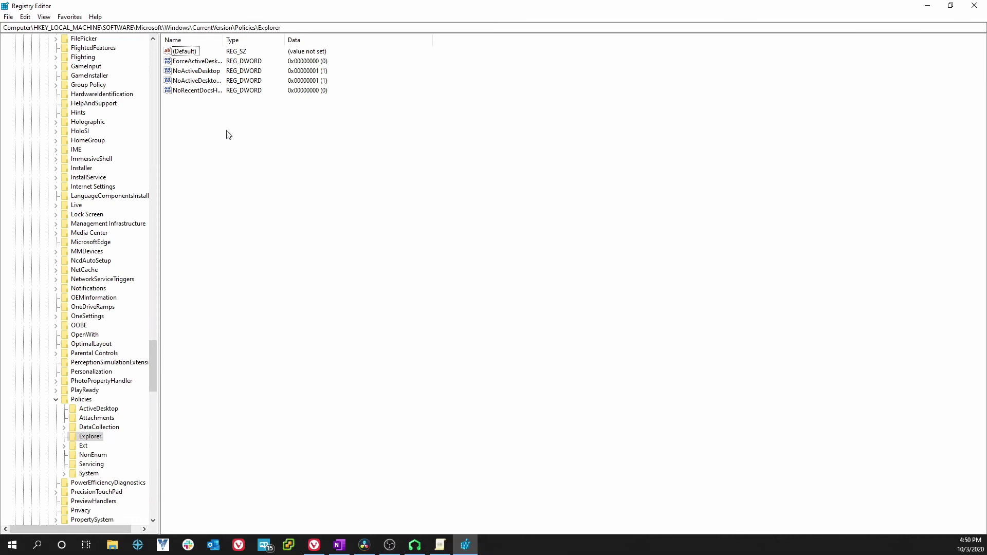
key(F5)
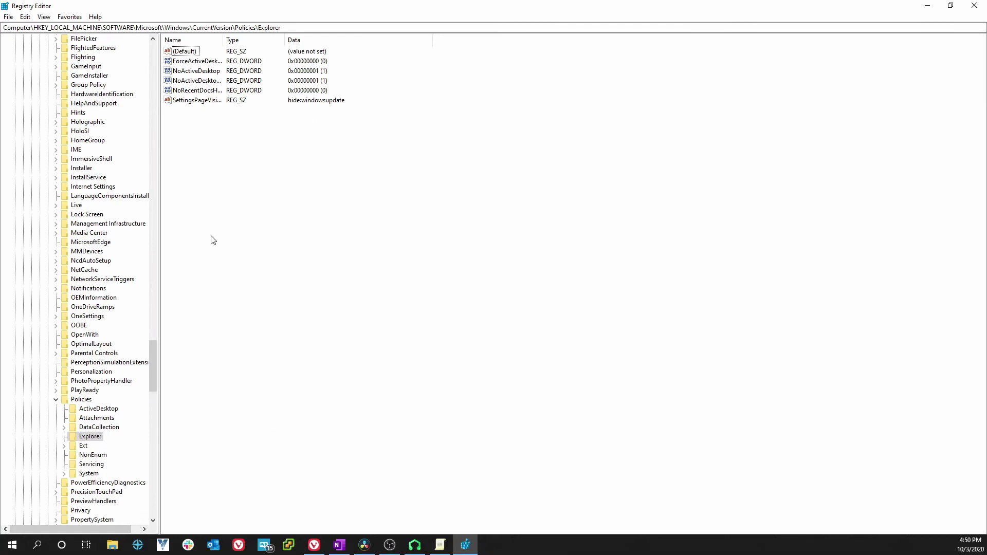
click(444, 546)
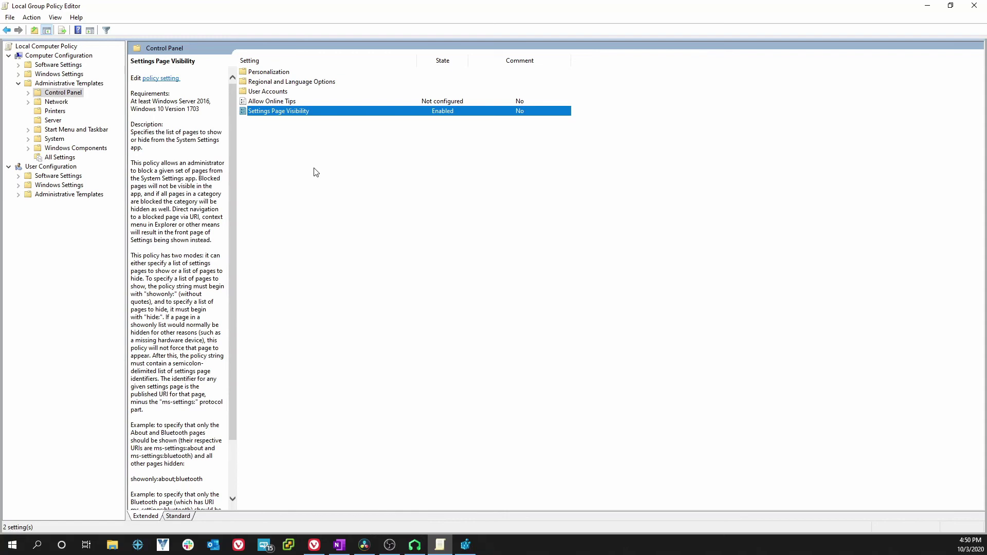
Try appending ;display to hide:windowsupdate, erase it, and set Settings Page Visibility to Disabled
double_click(275, 111)
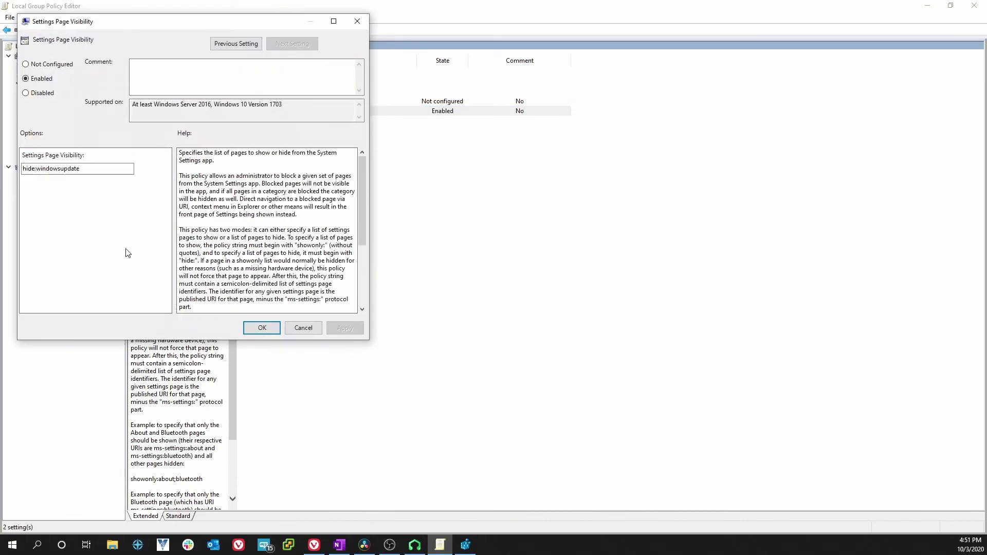
click(86, 170)
text(;d)
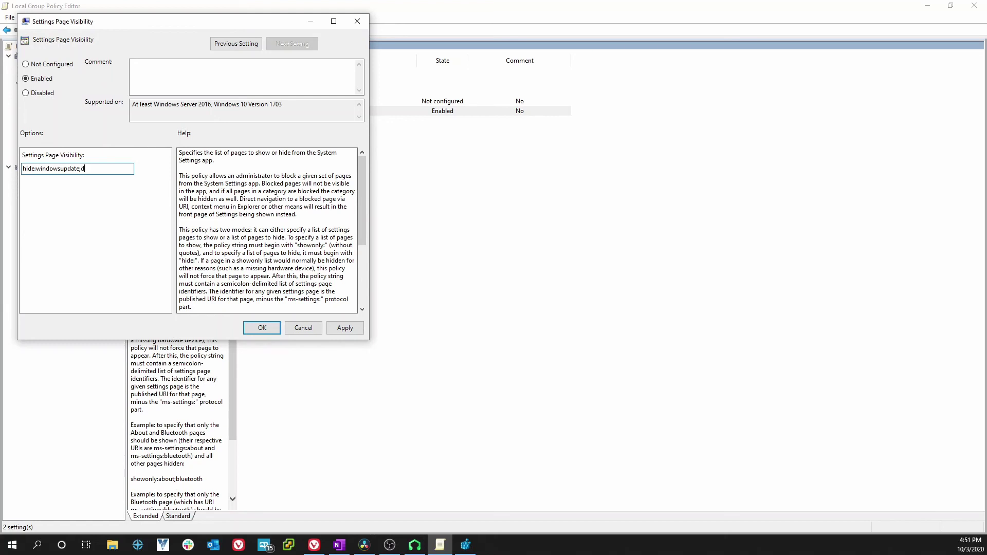
text(isplay)
key(BackSpace)
key(BackSpace)
key(BackSpace)
key(BackSpace)
key(BackSpace)
key(BackSpace)
key(alt+d)
key(Return)
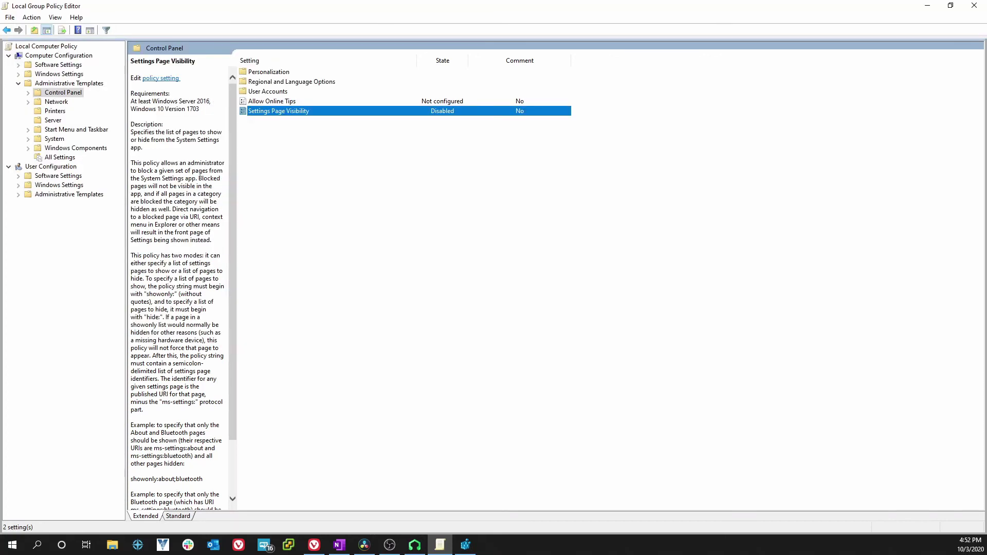